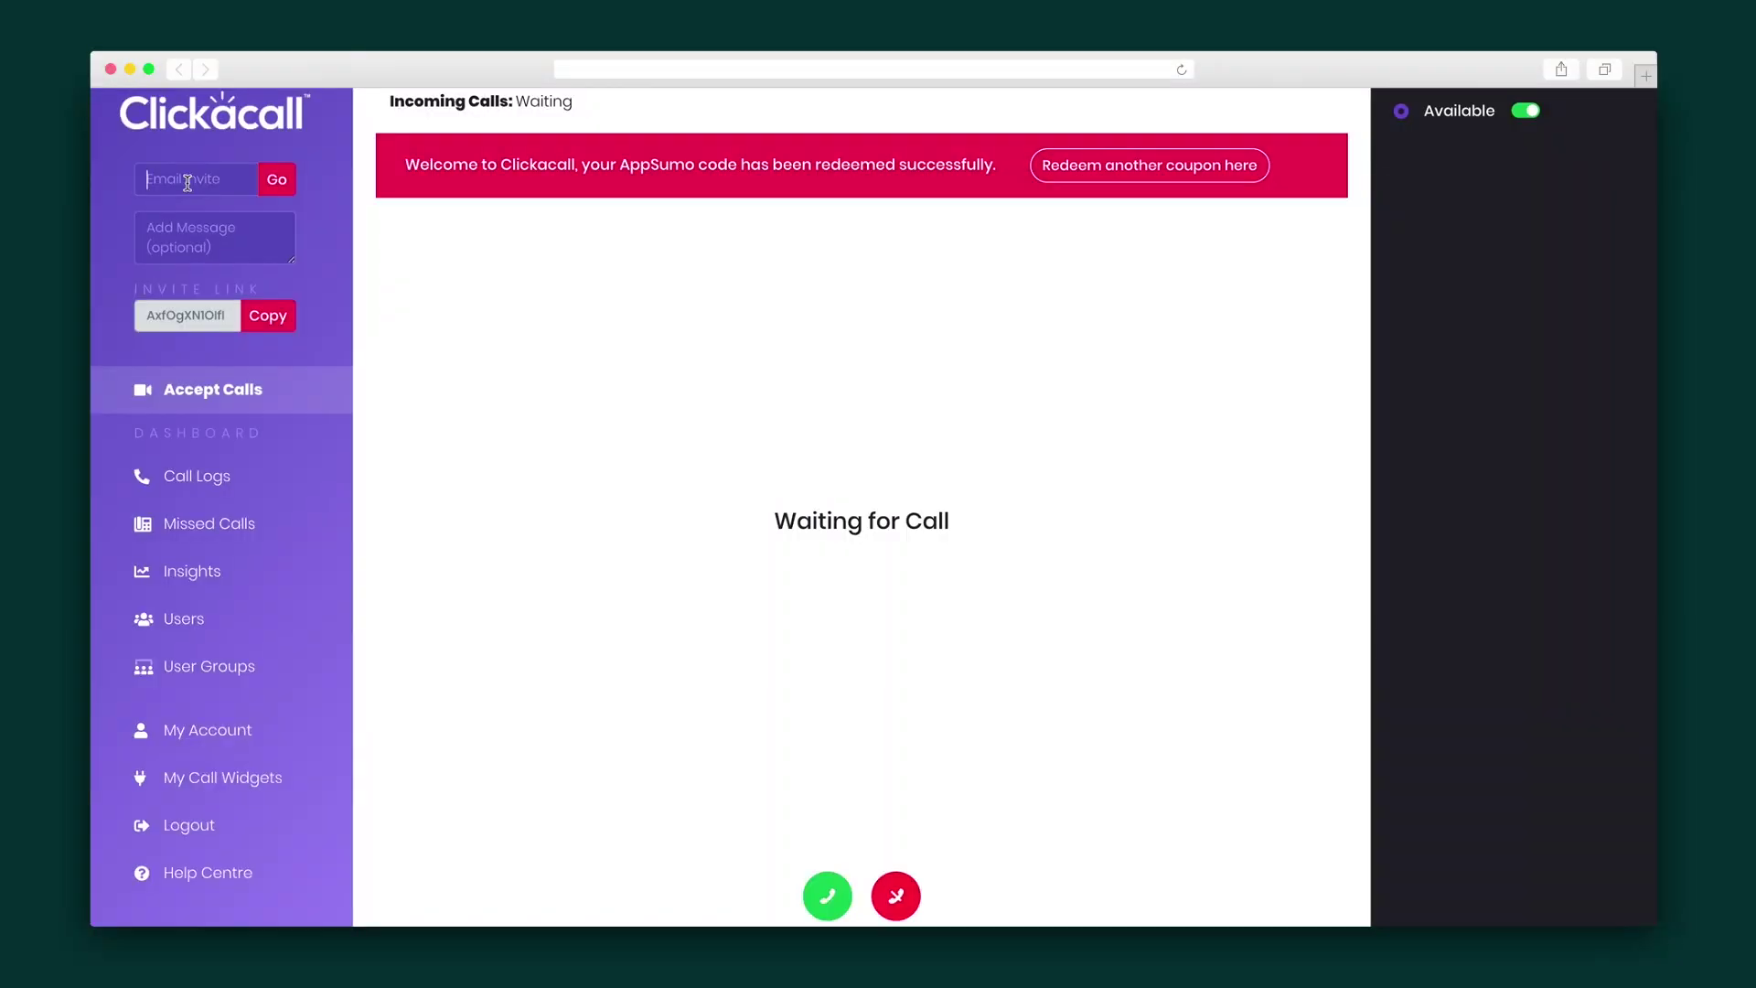
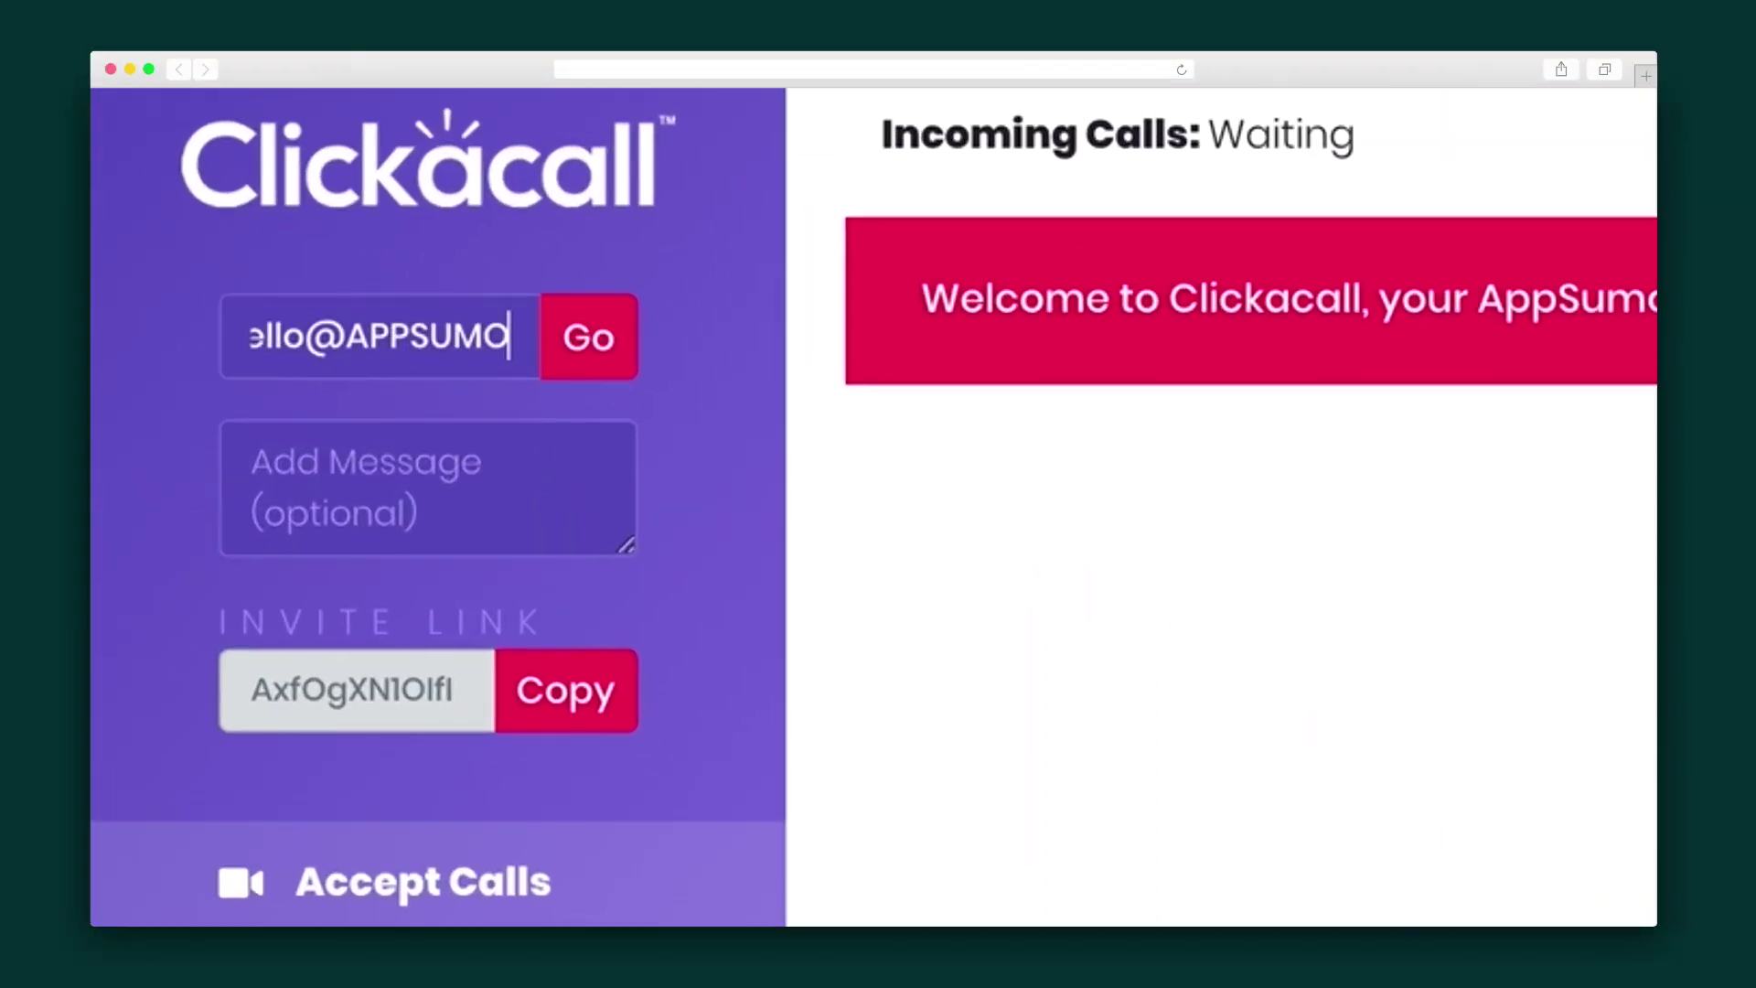
Send an email invite to the recipient's address with a short message beginning 'We'
left_click(269, 423)
type("Welcome to Clickacall!")
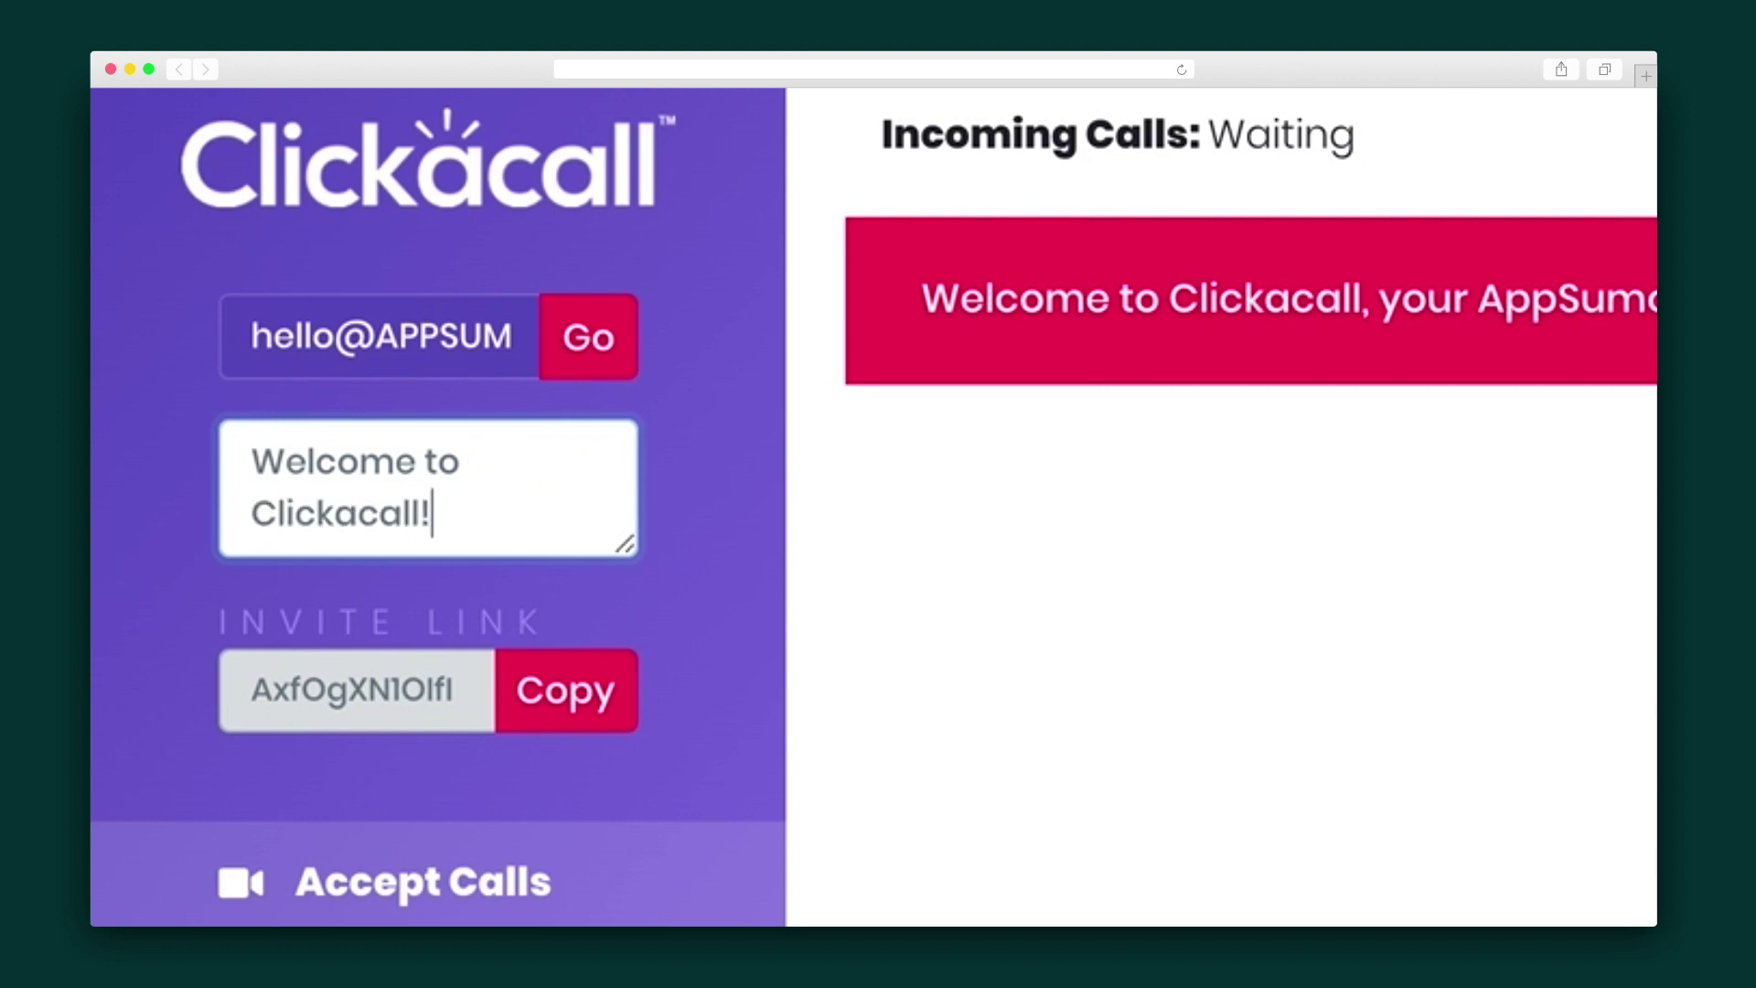
left_click(593, 352)
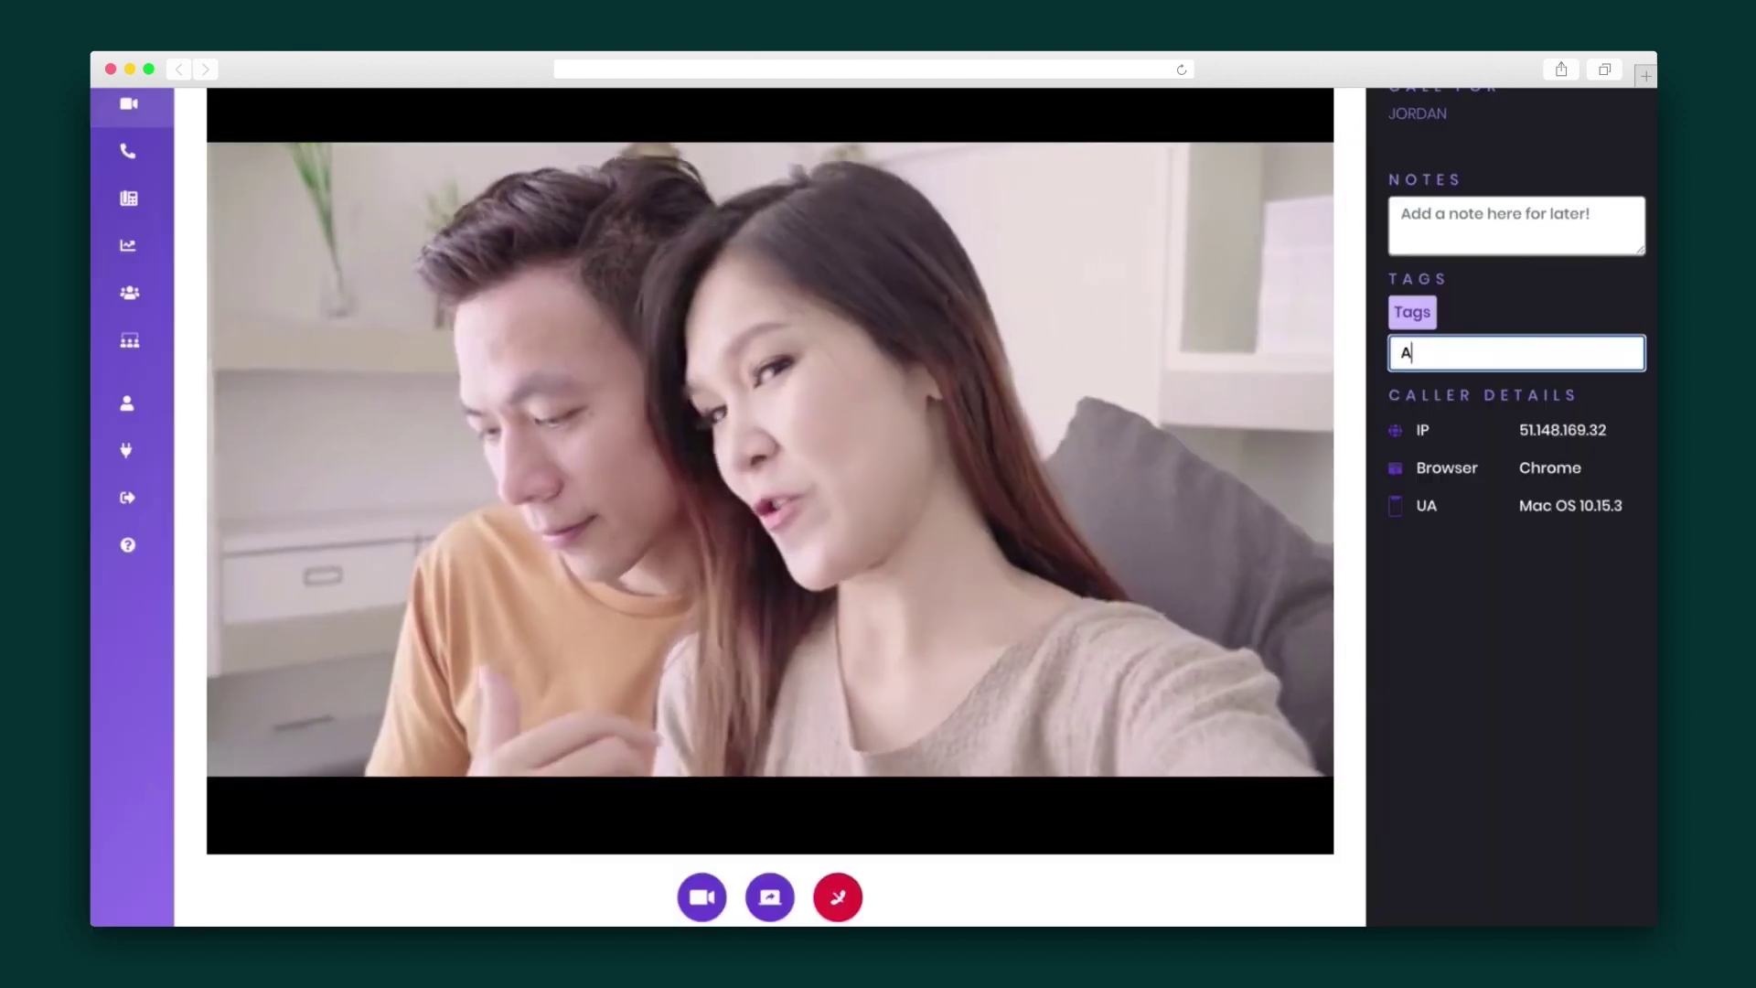
Tag the live call with Are, Easy and Tags, then select the caller details text
type("re")
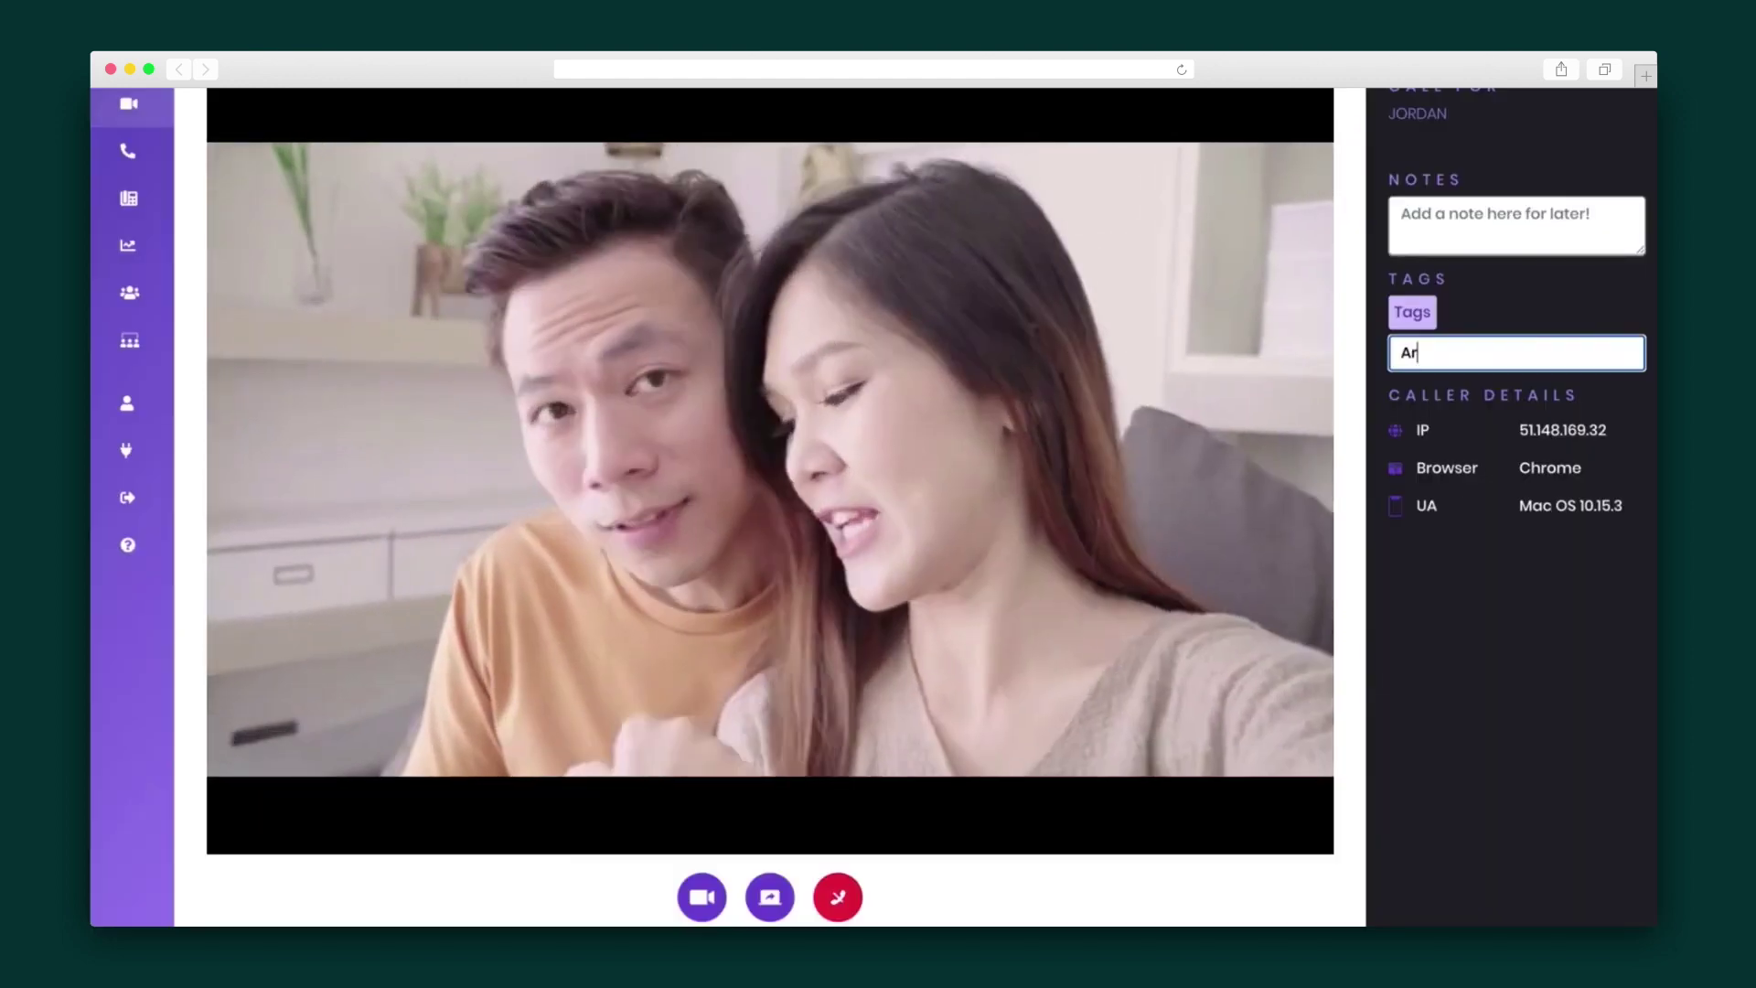
key("Return")
type("Easy")
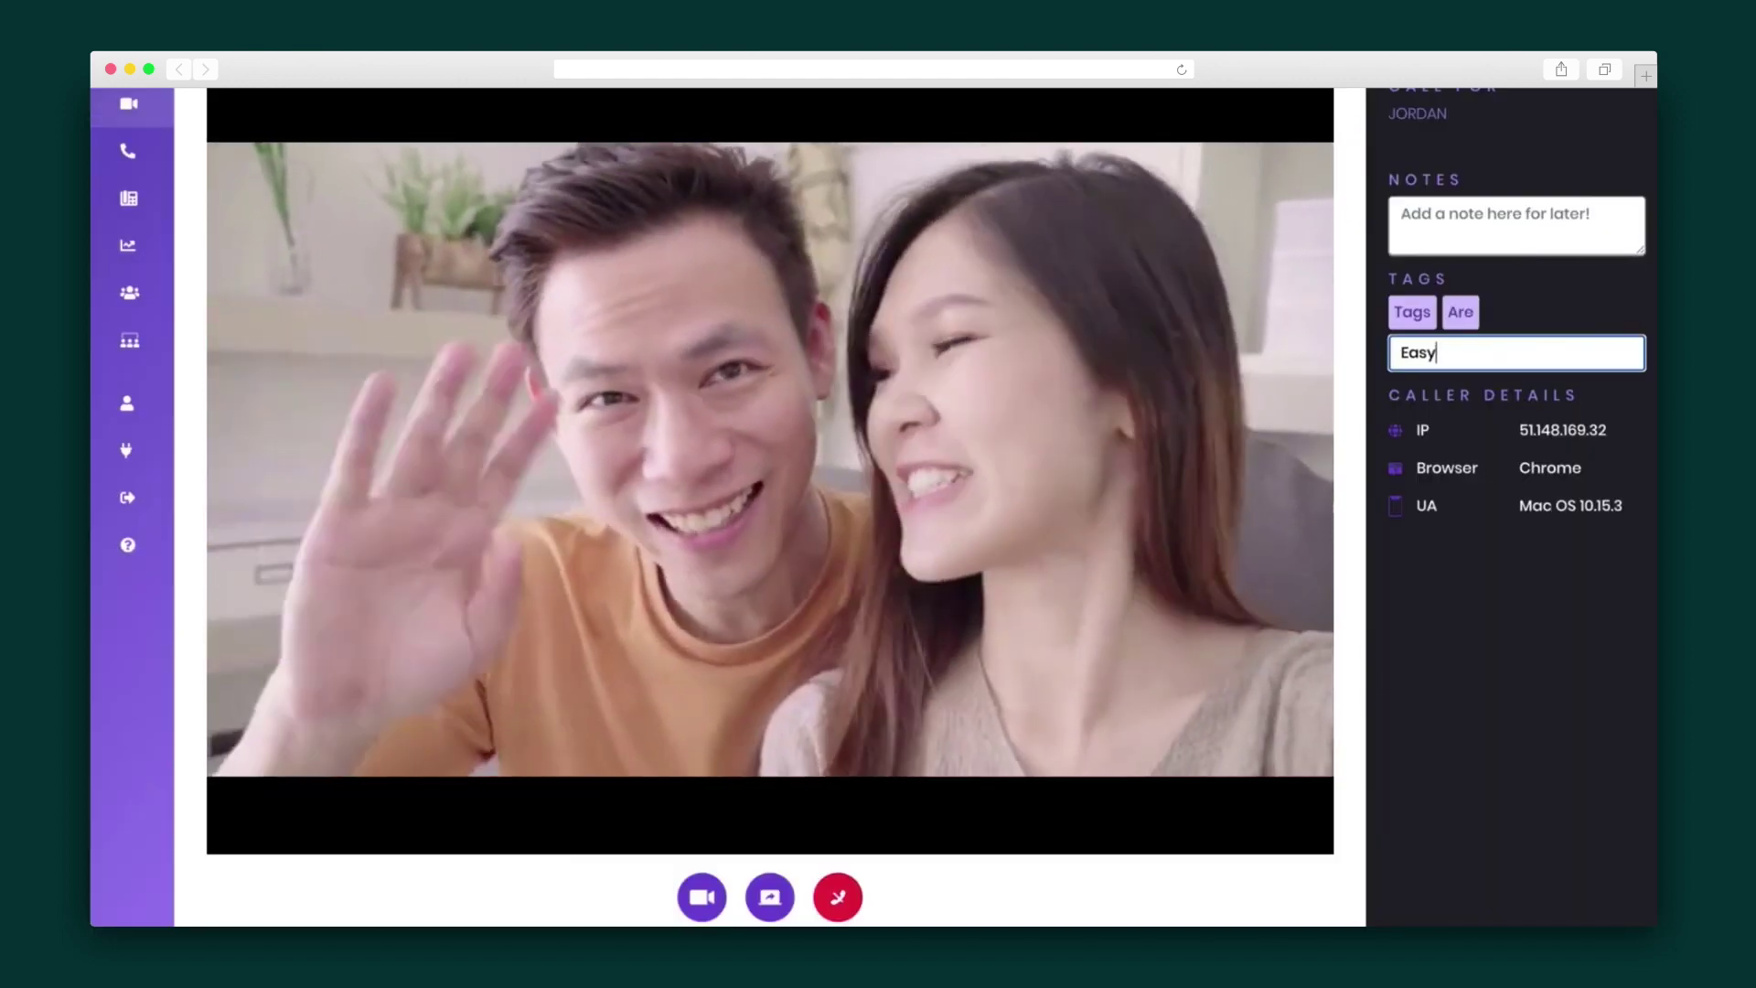
key("Return")
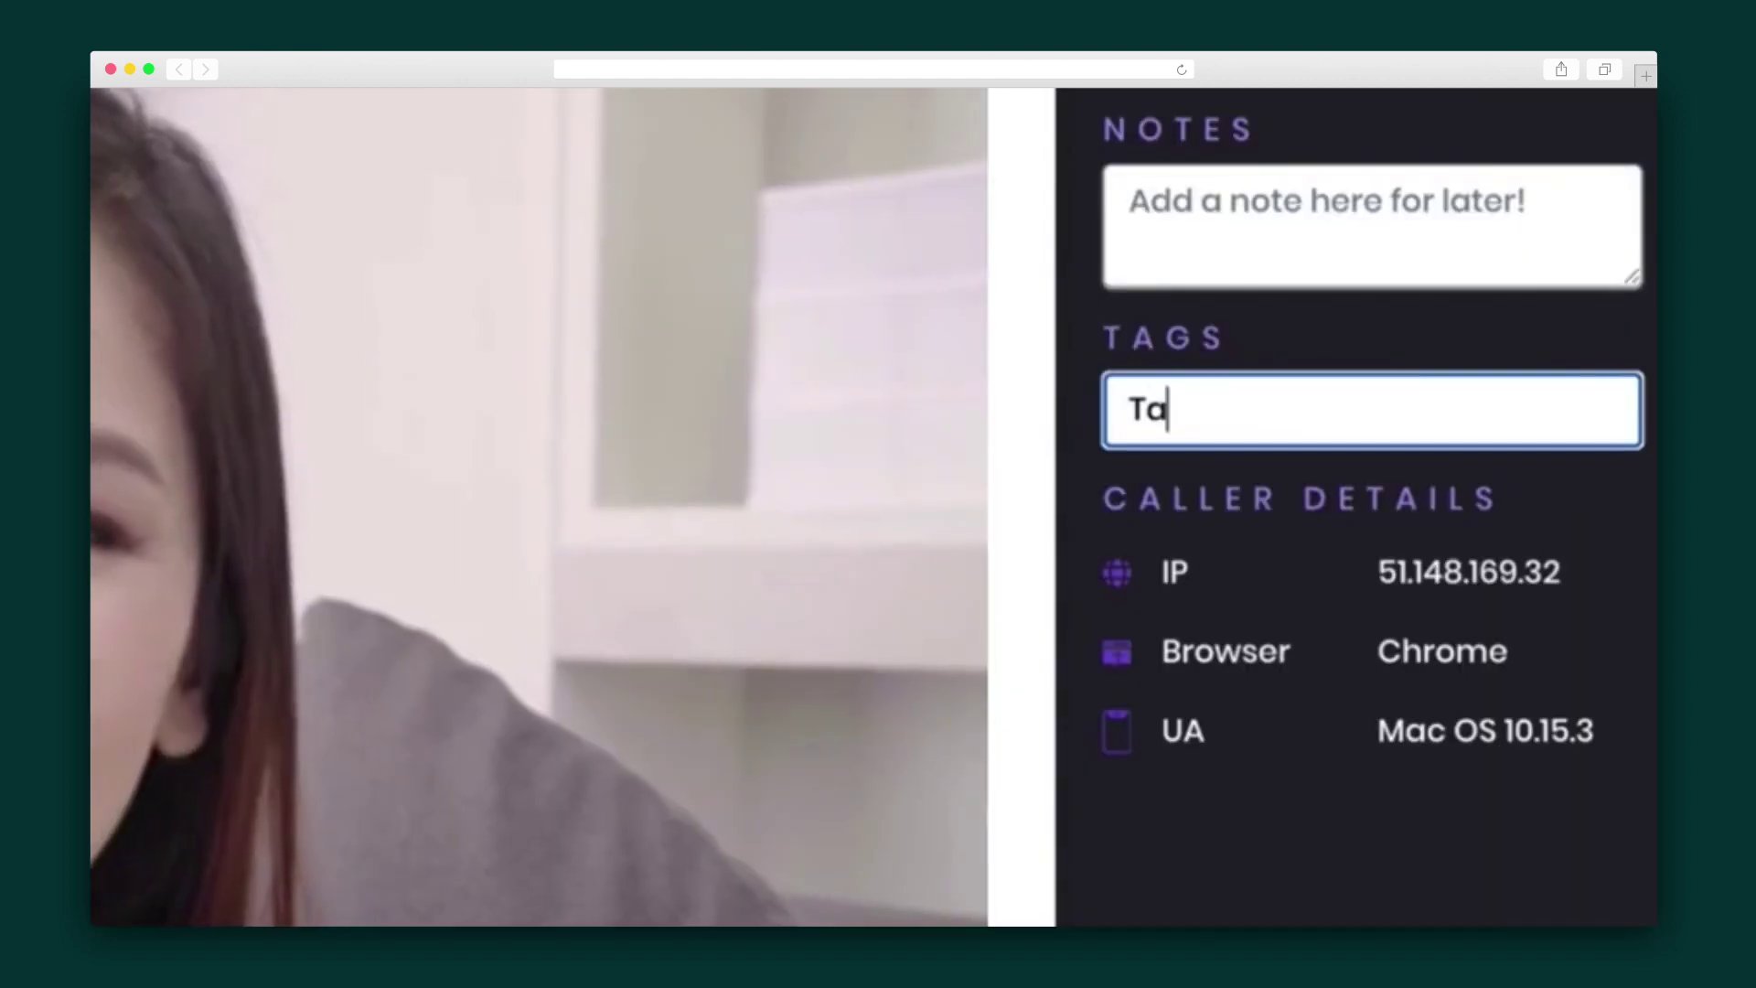
type("gs")
key("Return")
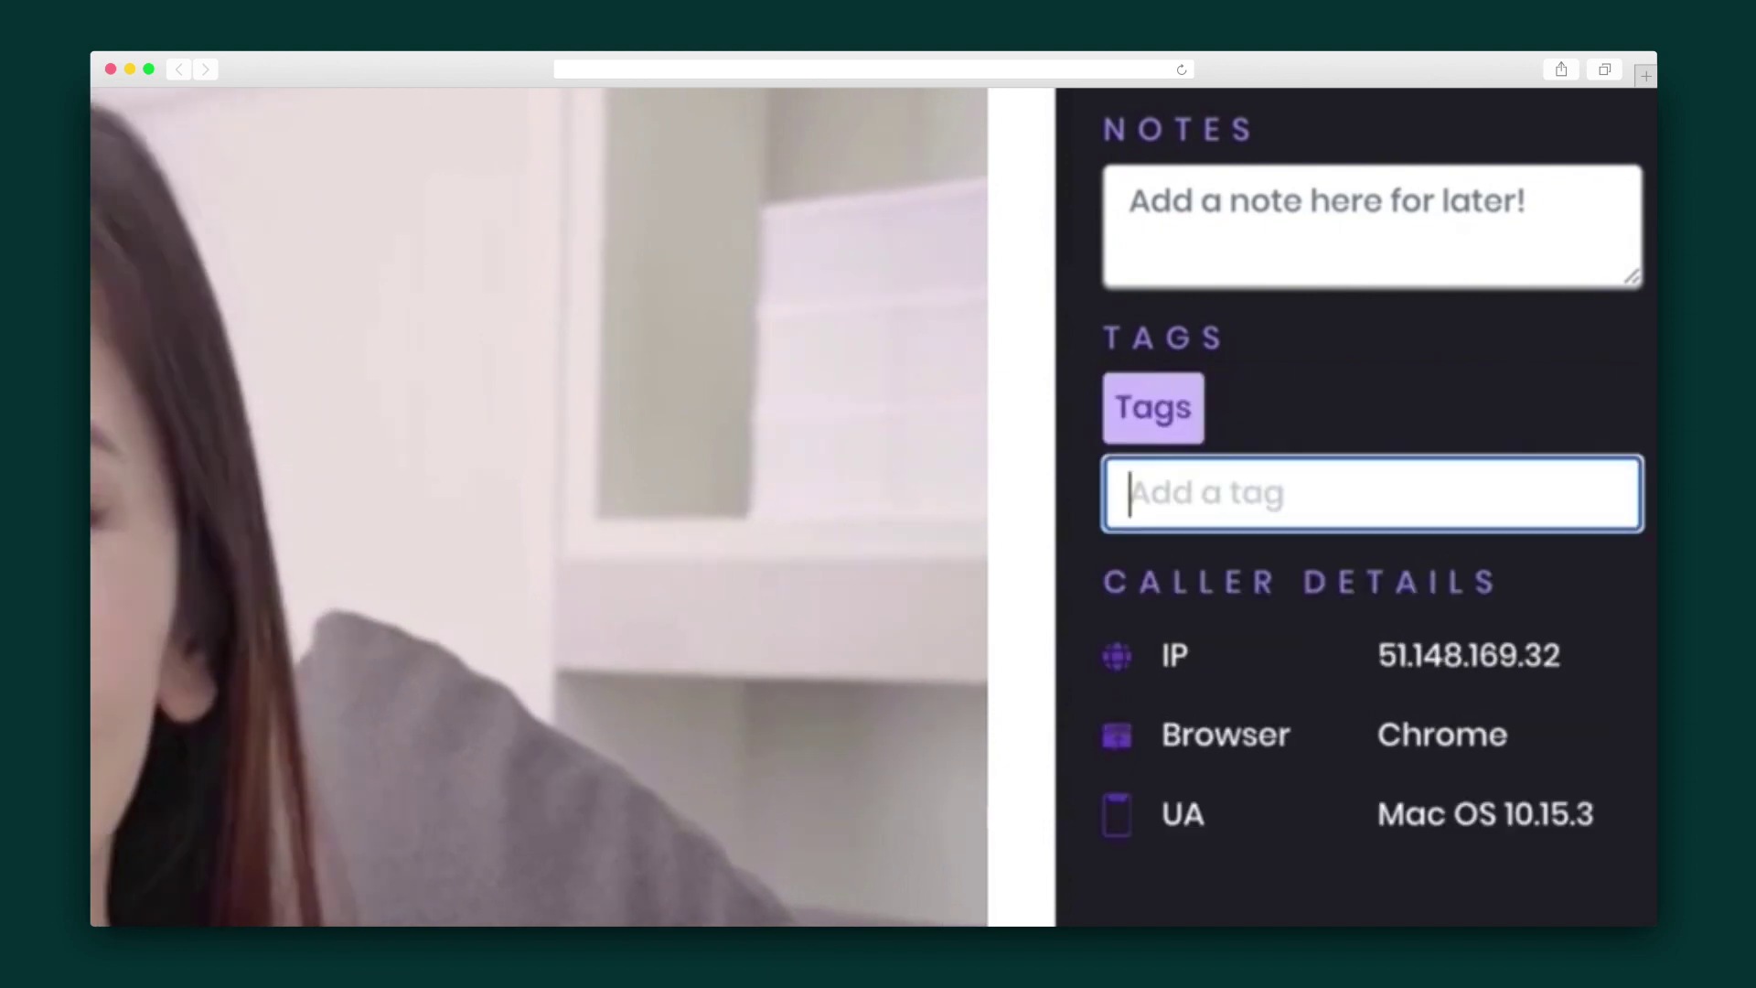
type("Are")
key("Return")
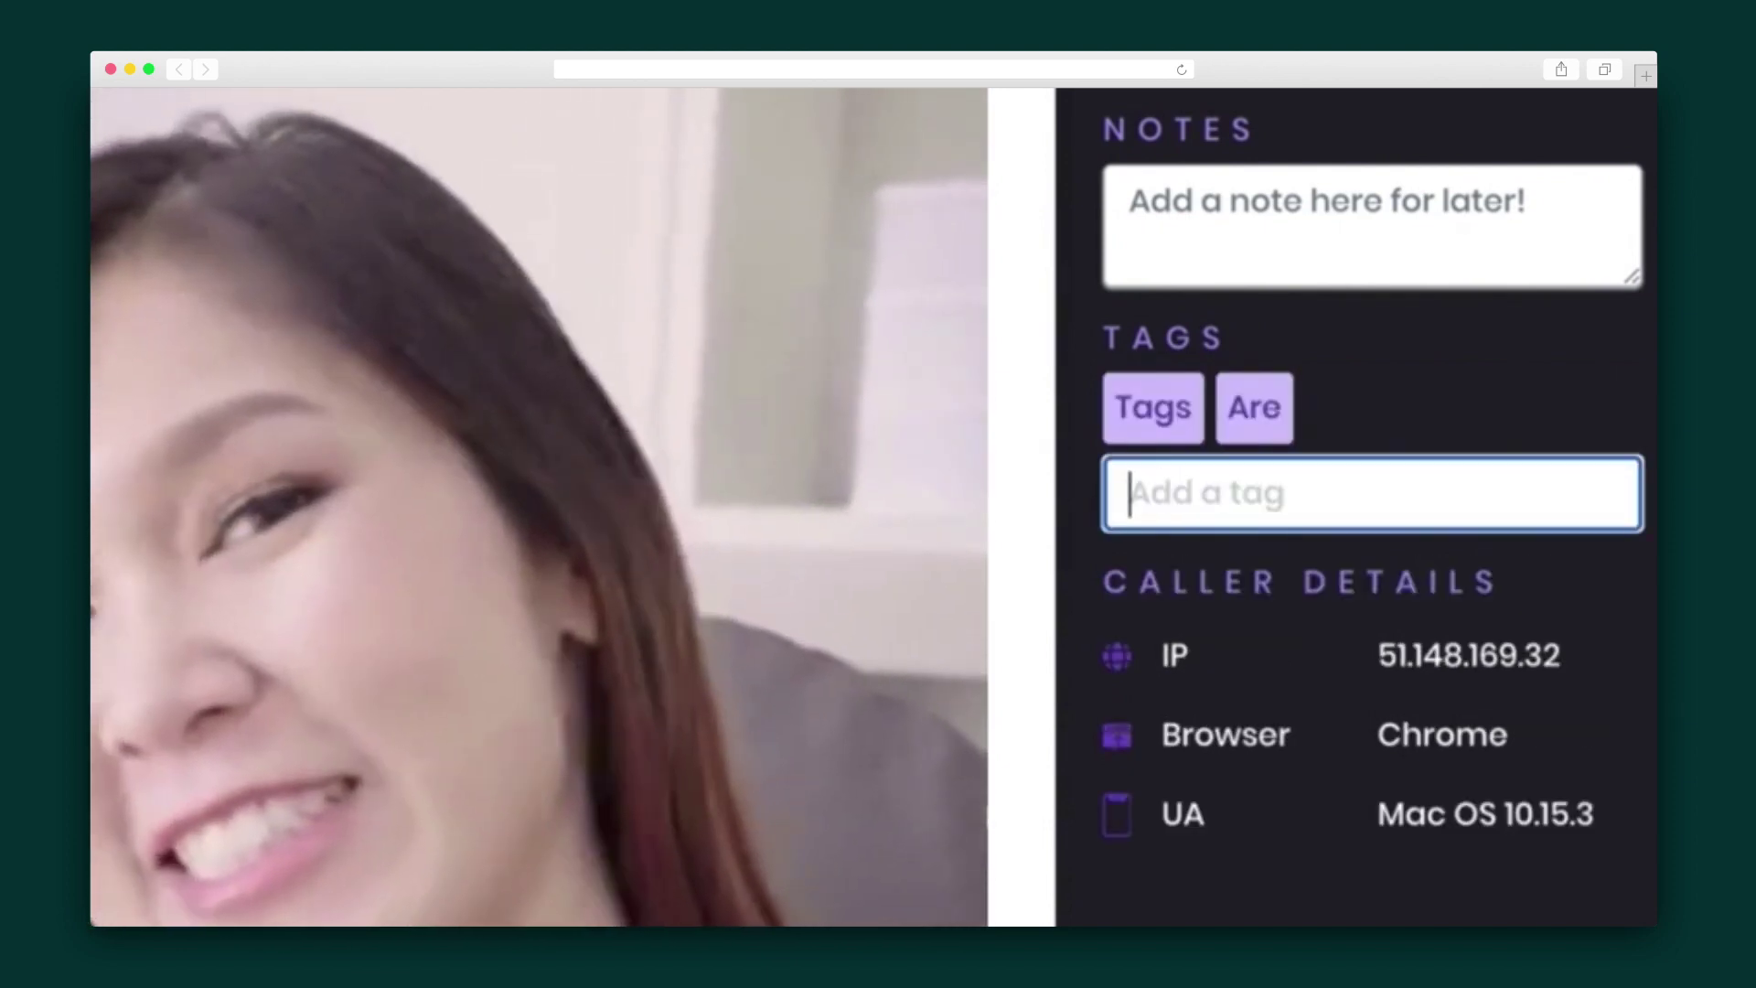
type("Easy")
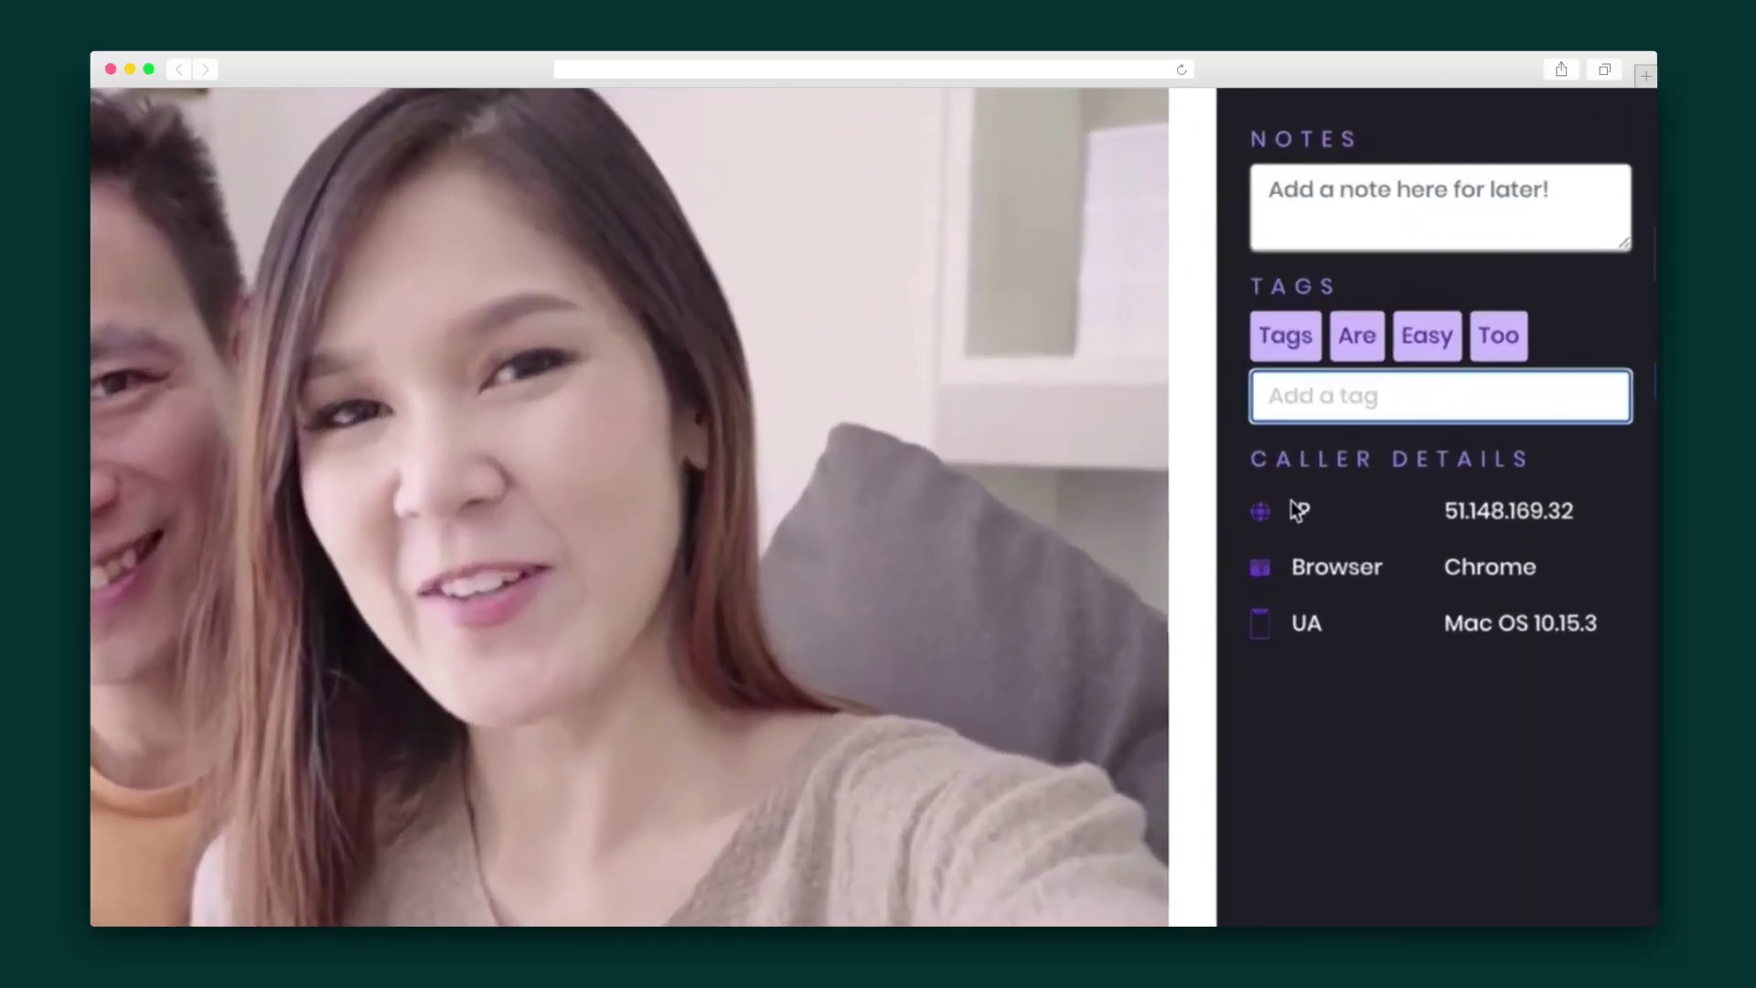
left_click_drag(1297, 509, 1411, 766)
Clear the caller-details selection and start creating a new user group
left_click(1412, 767)
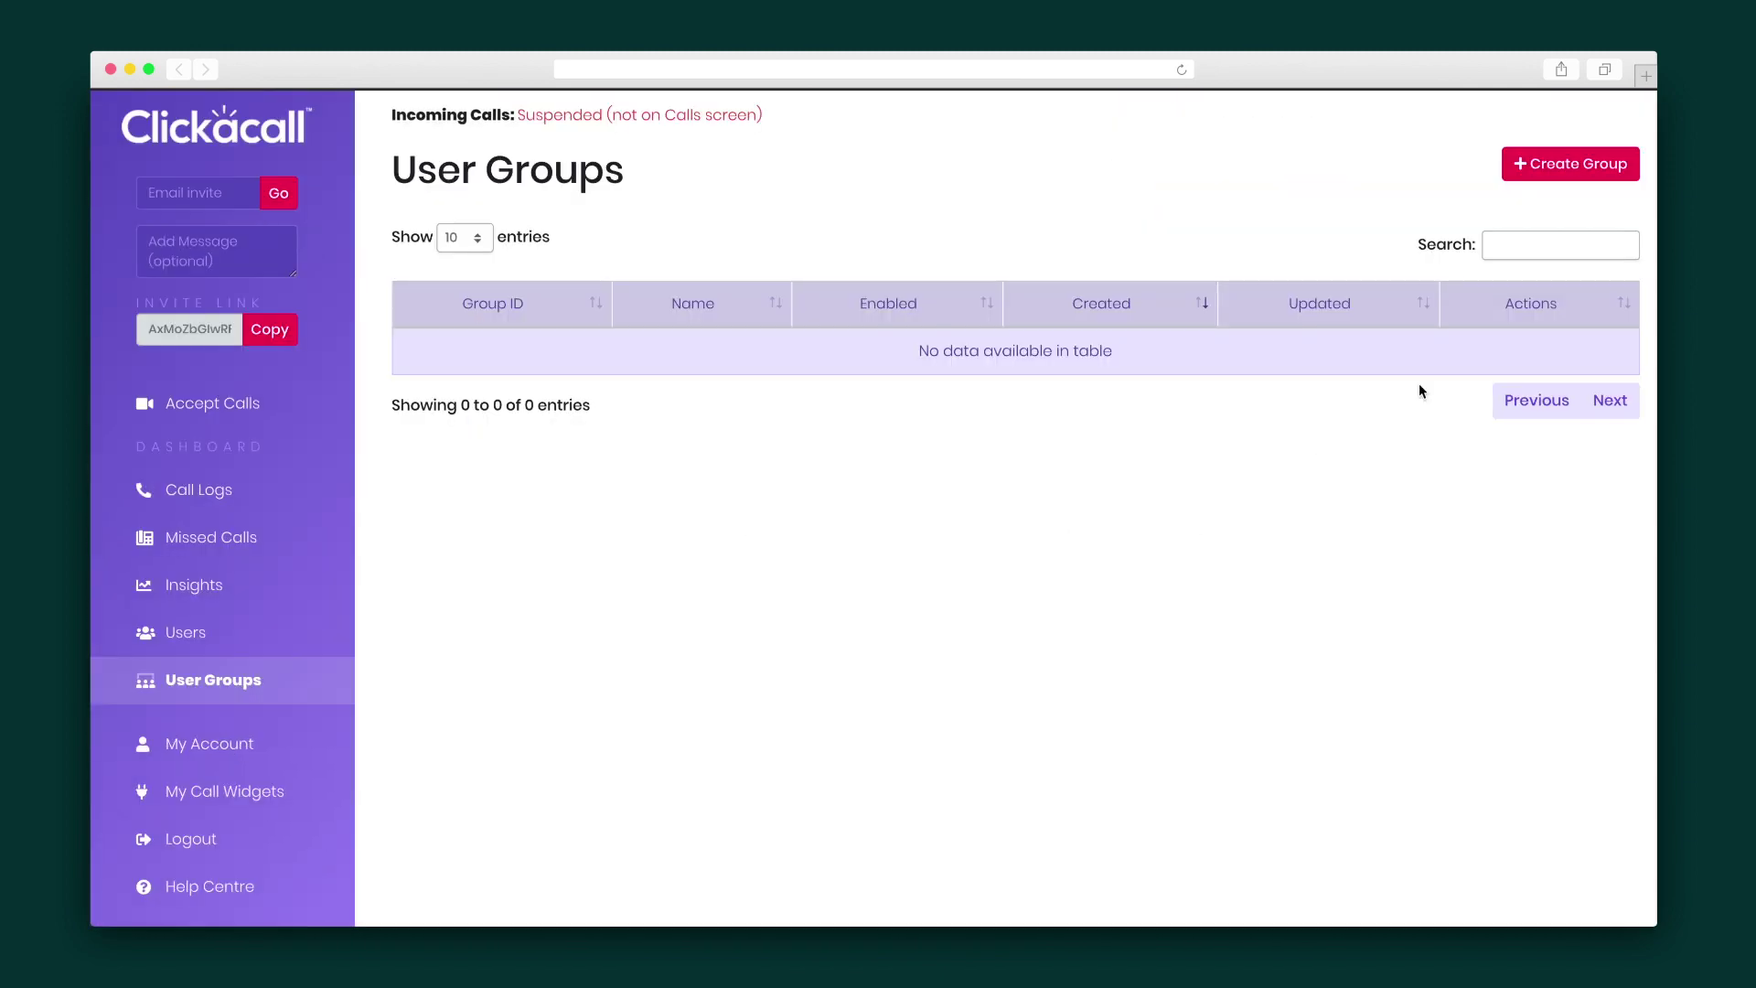
left_click(1603, 176)
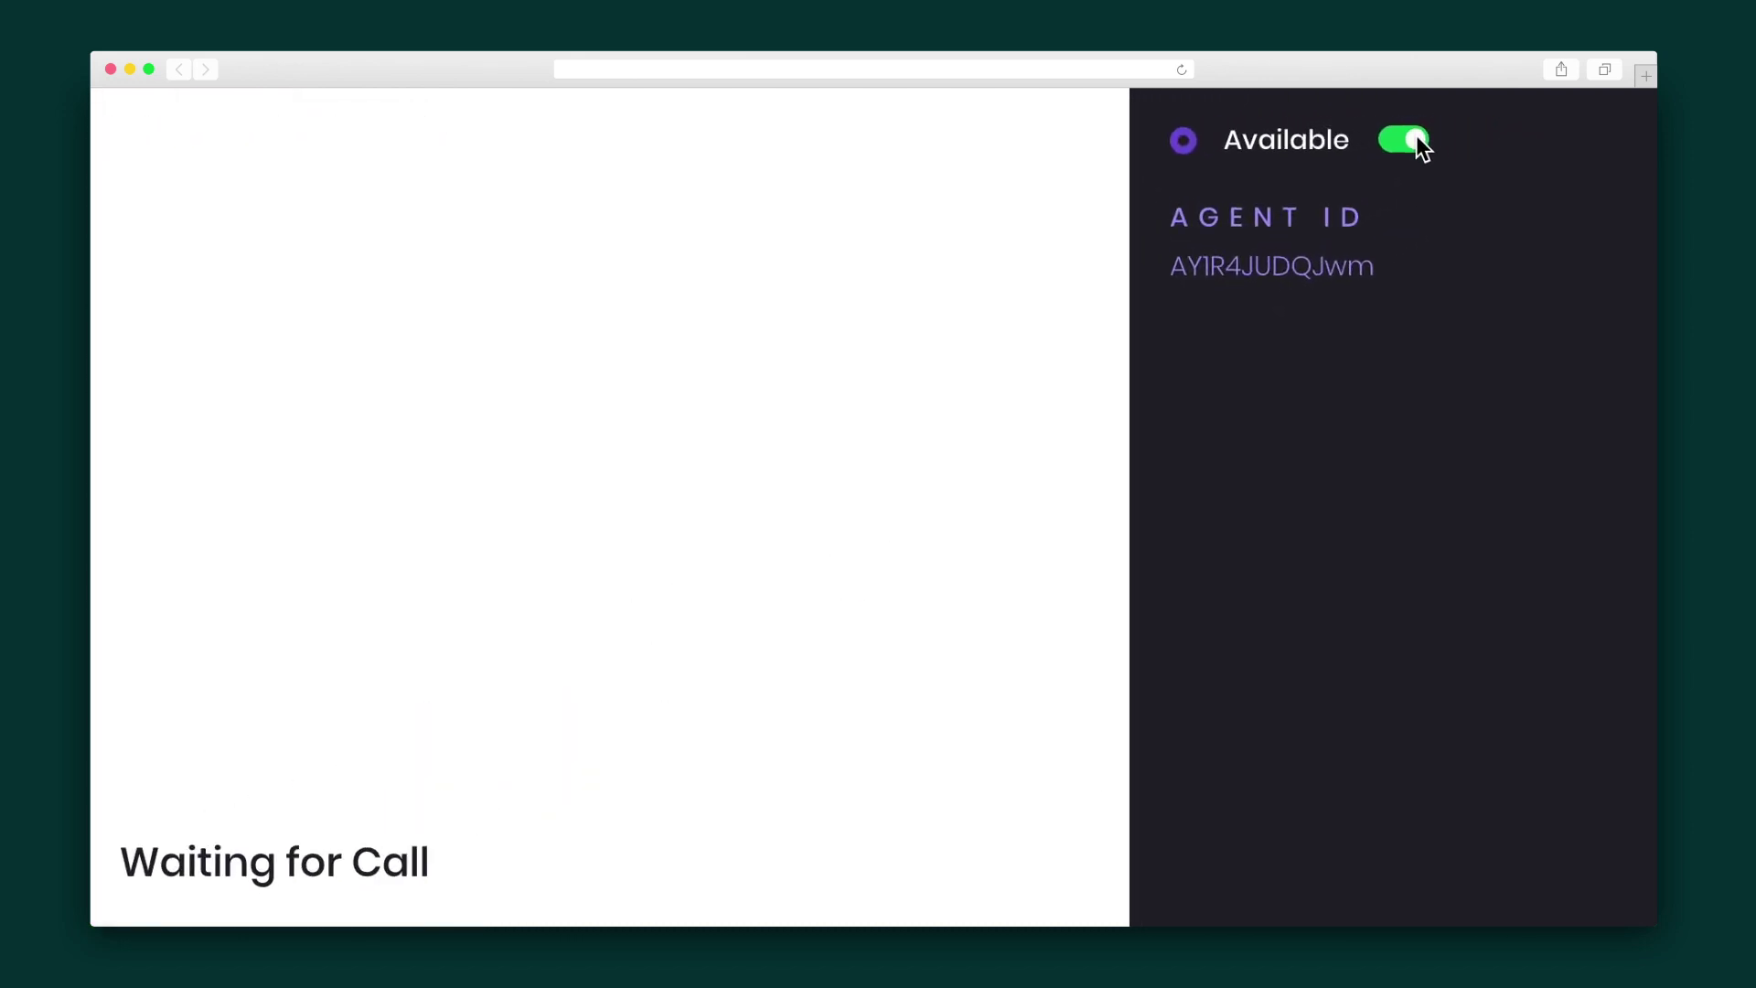
Set the agent unavailable and fill the caller's name and email in Leave a message
left_click(1533, 120)
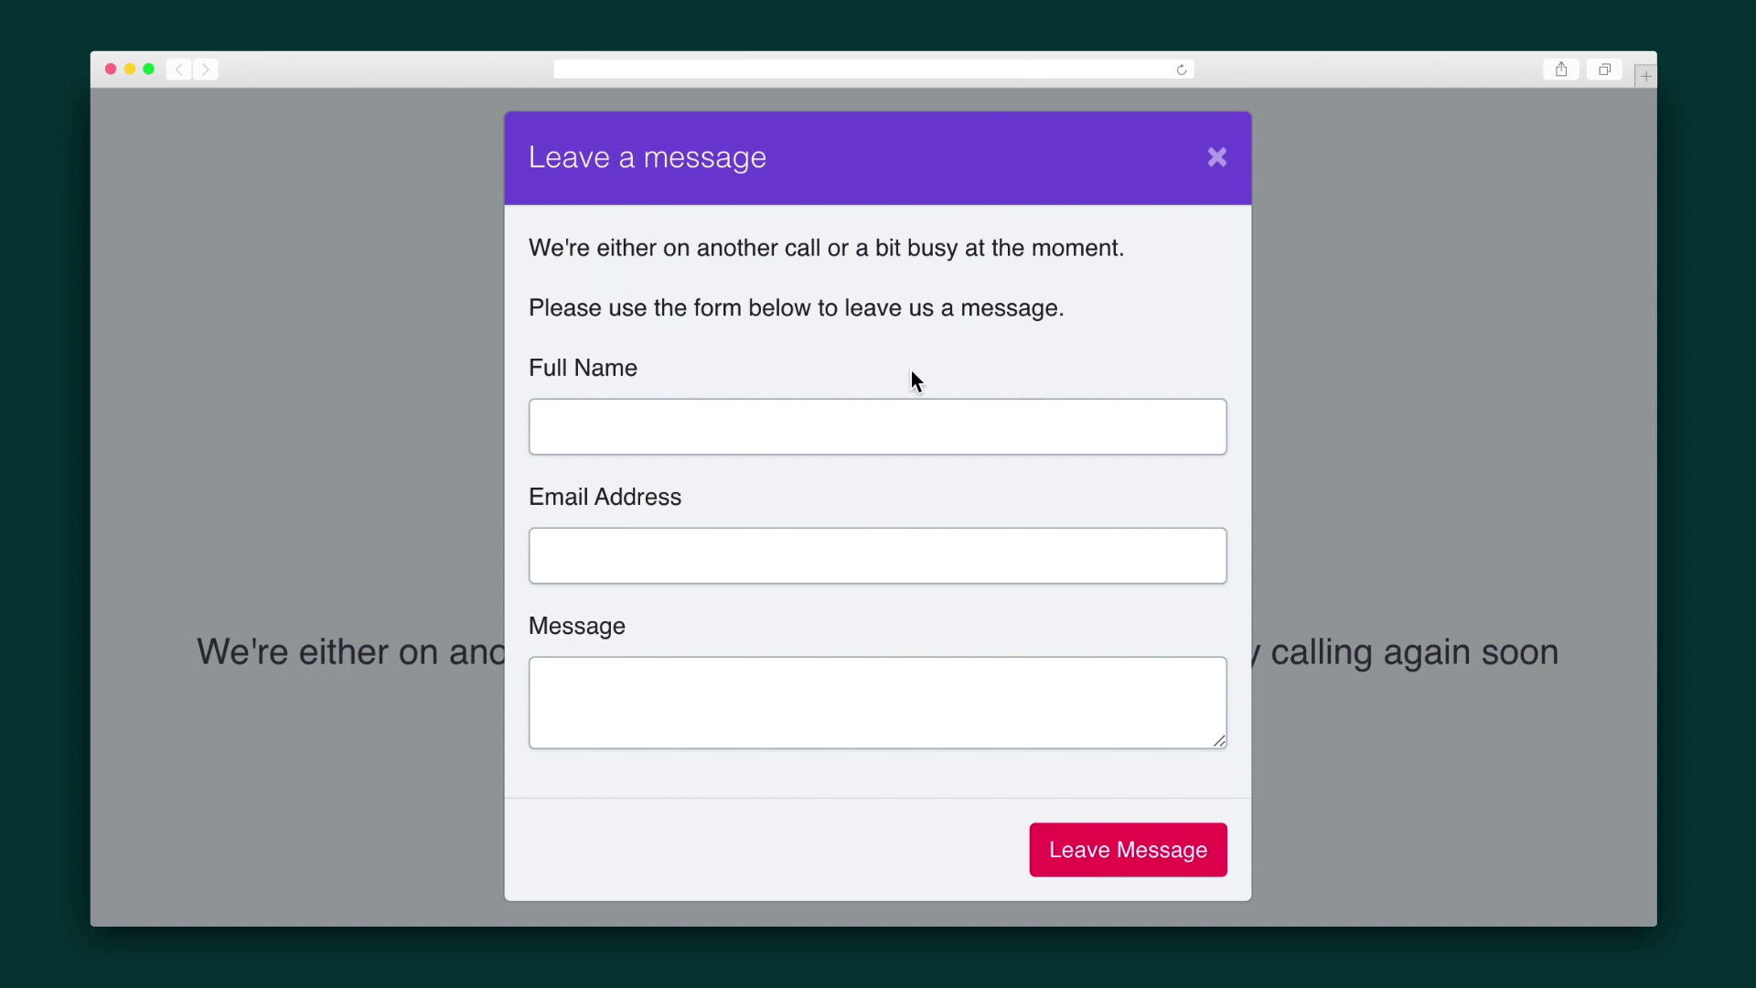
key("Tab")
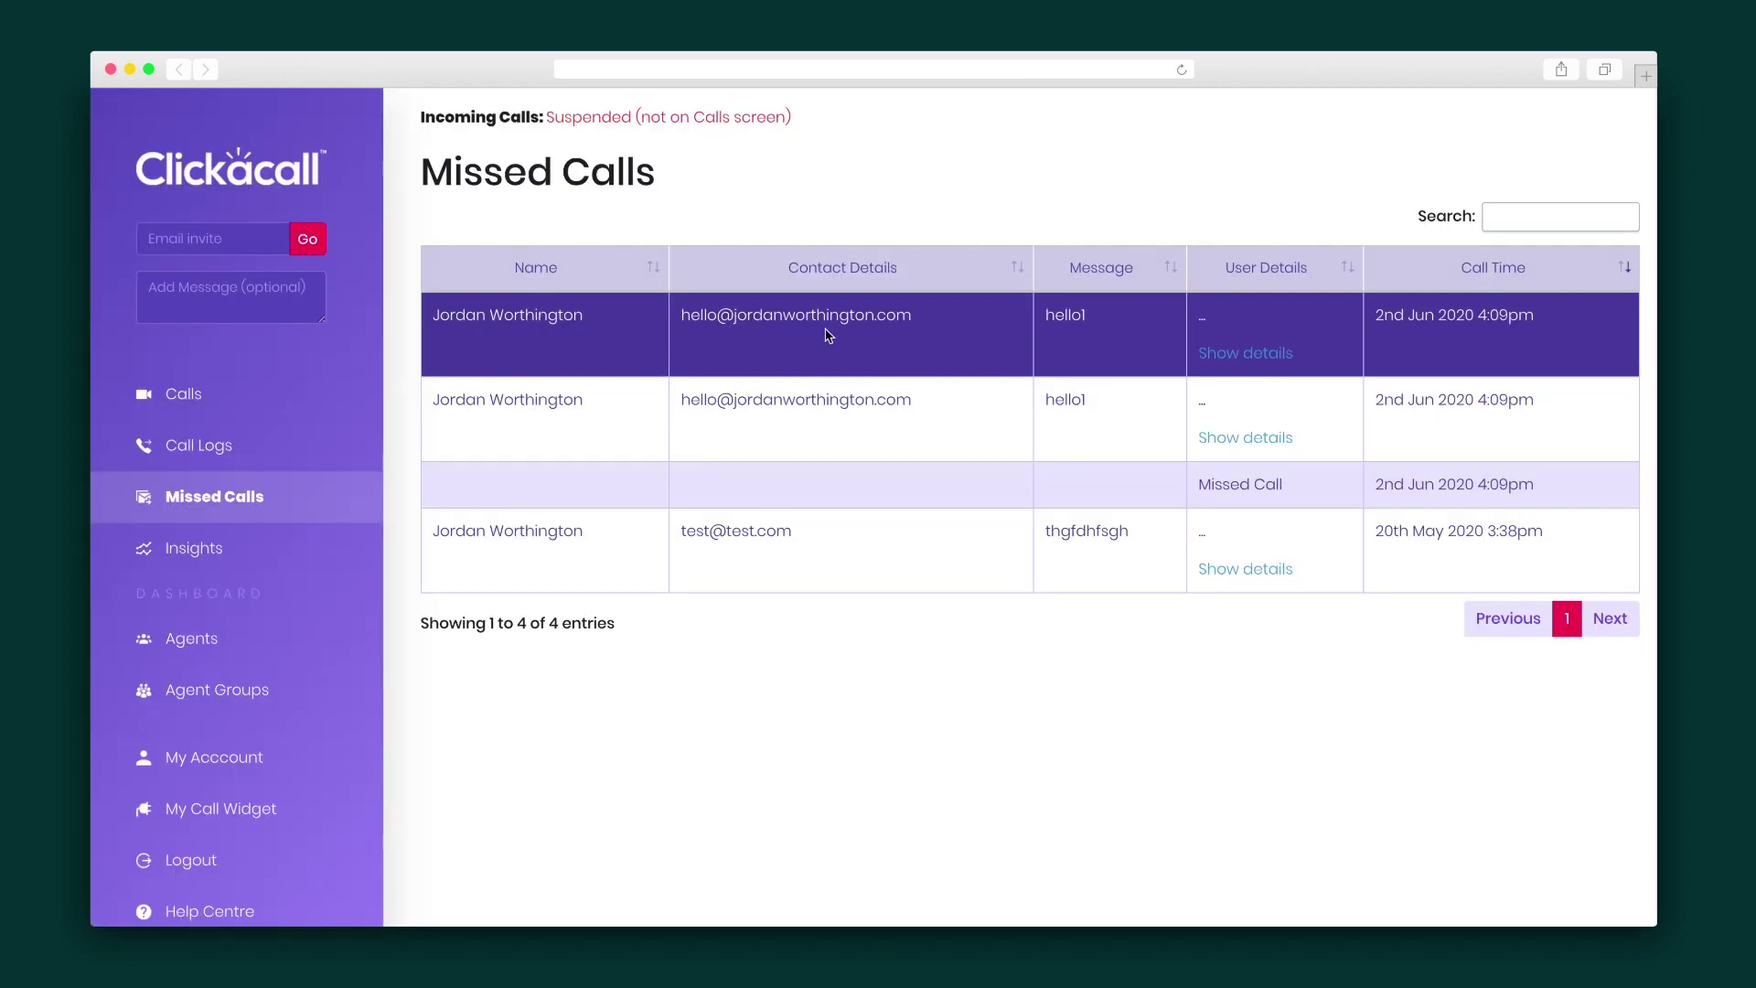
Expand the first missed call, start a reply message, and play the latest call's recording
left_click(1158, 364)
left_click(231, 293)
type("so")
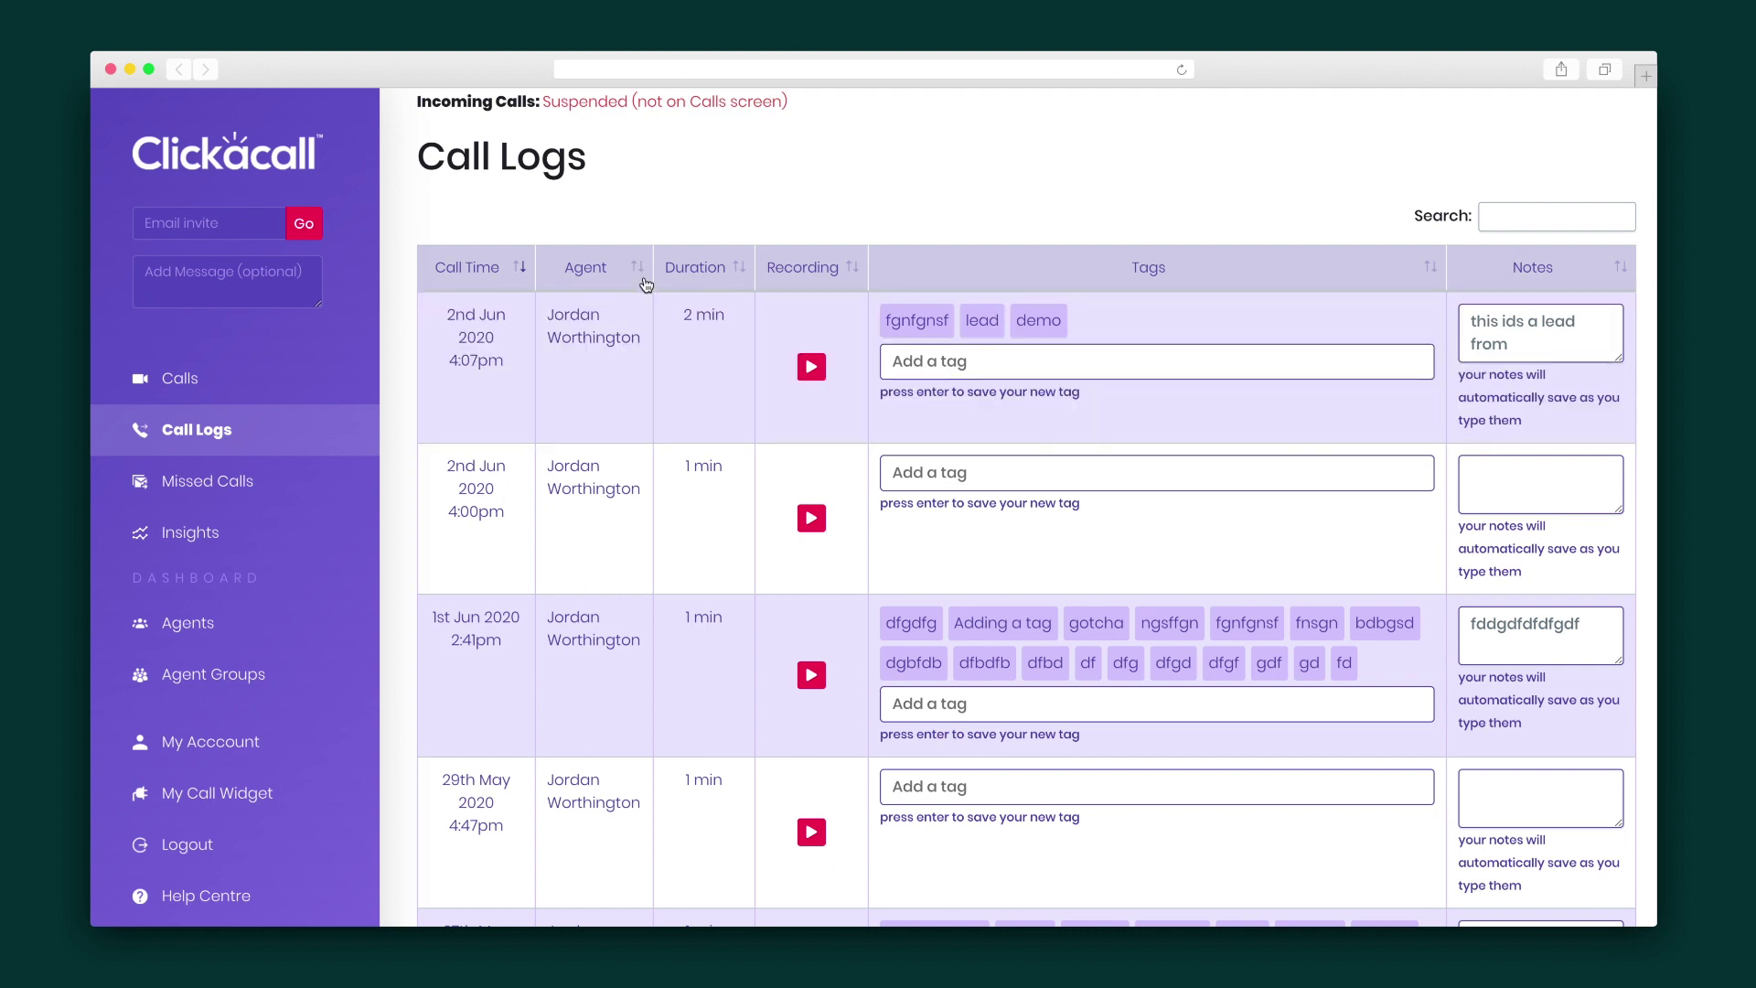
left_click(810, 367)
left_click(534, 720)
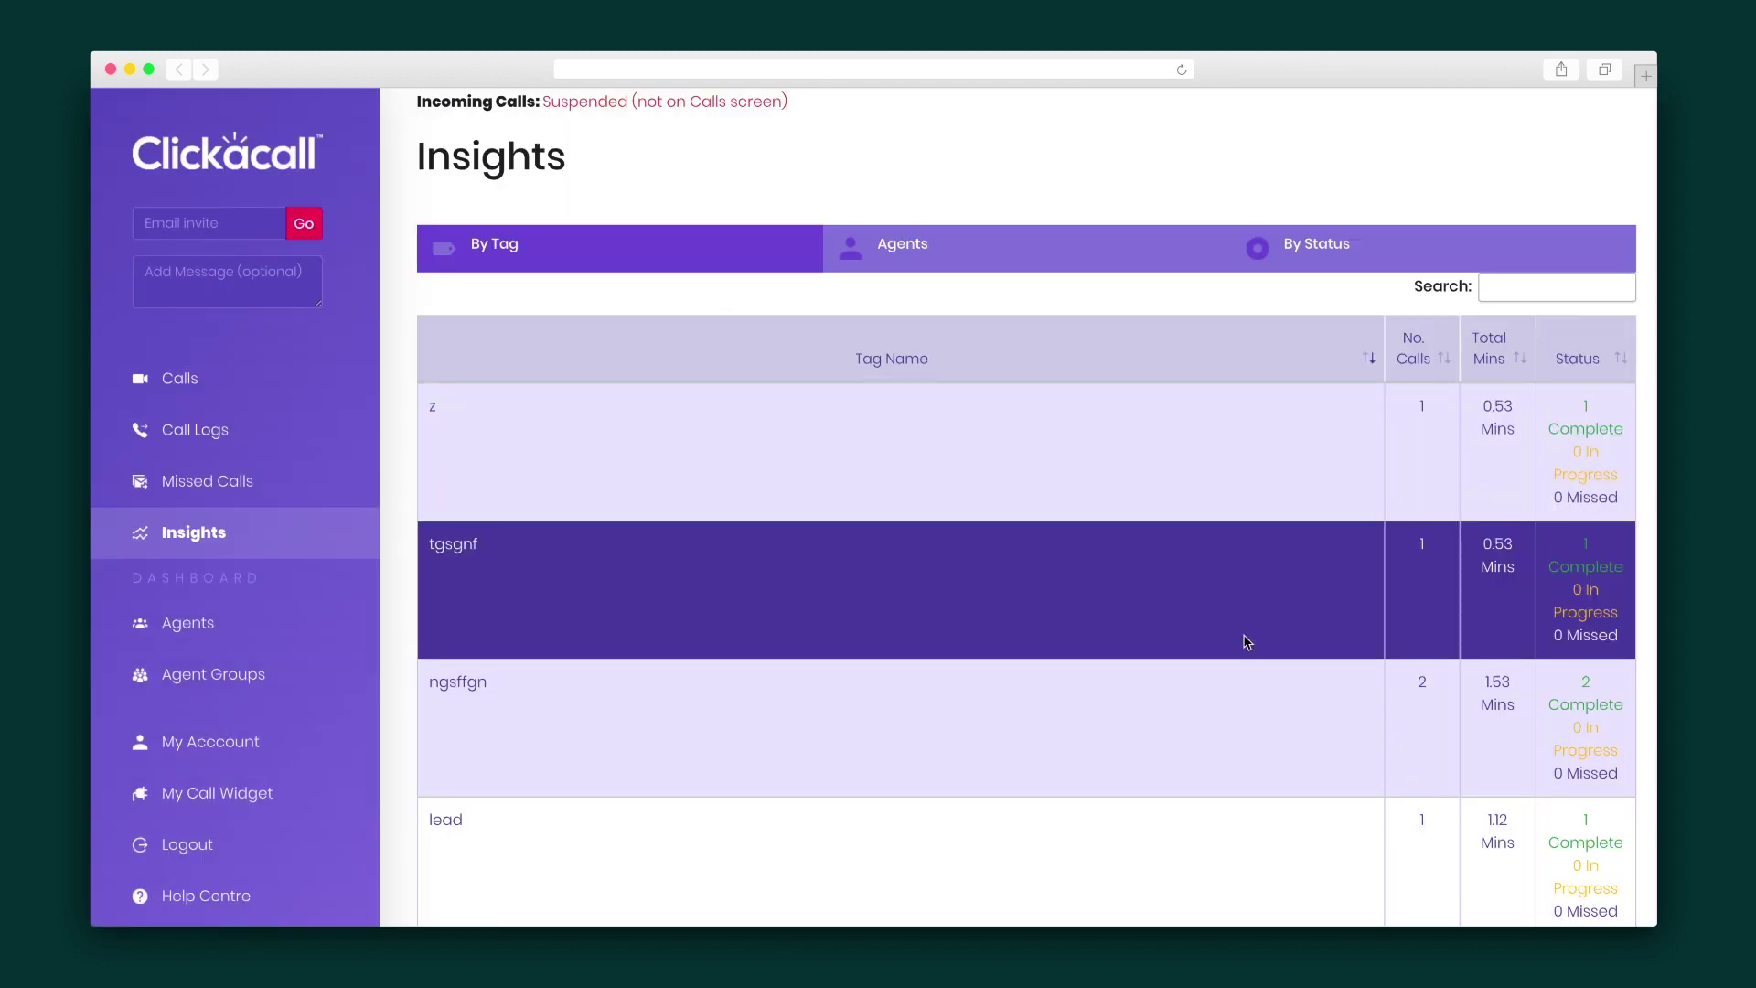
Switch Insights from By Tag to the Agents breakdown and select the agent's statistics row
left_click(632, 244)
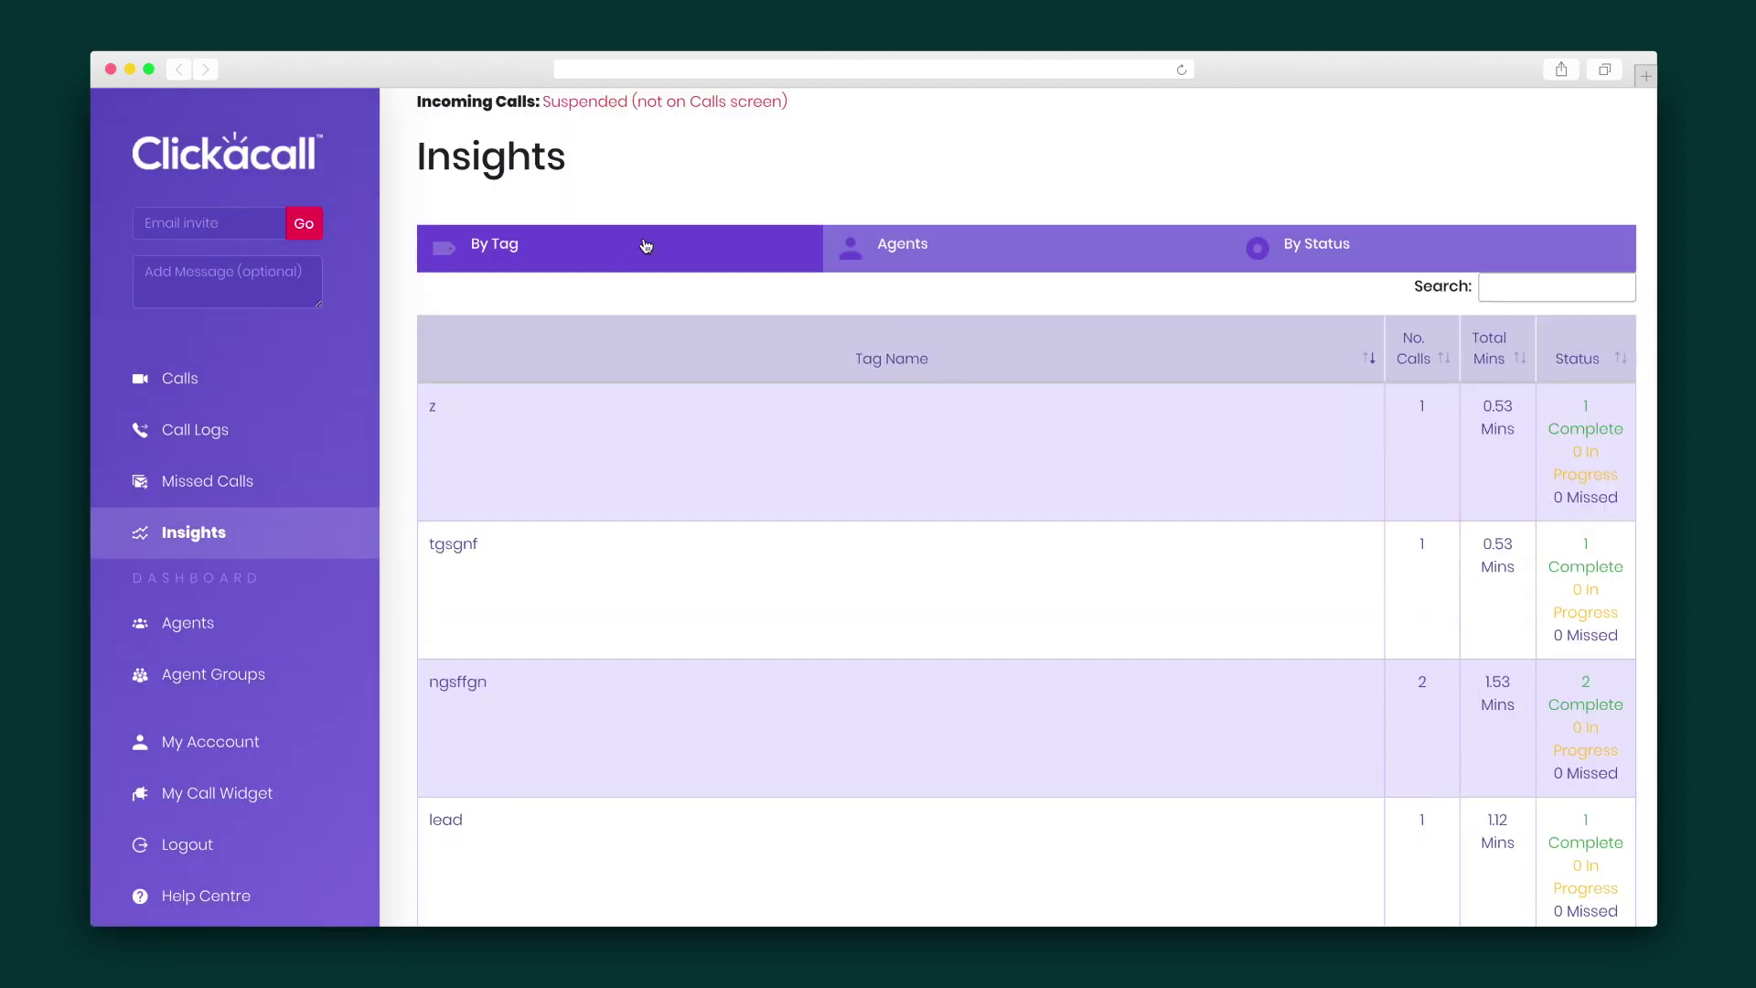
left_click(958, 231)
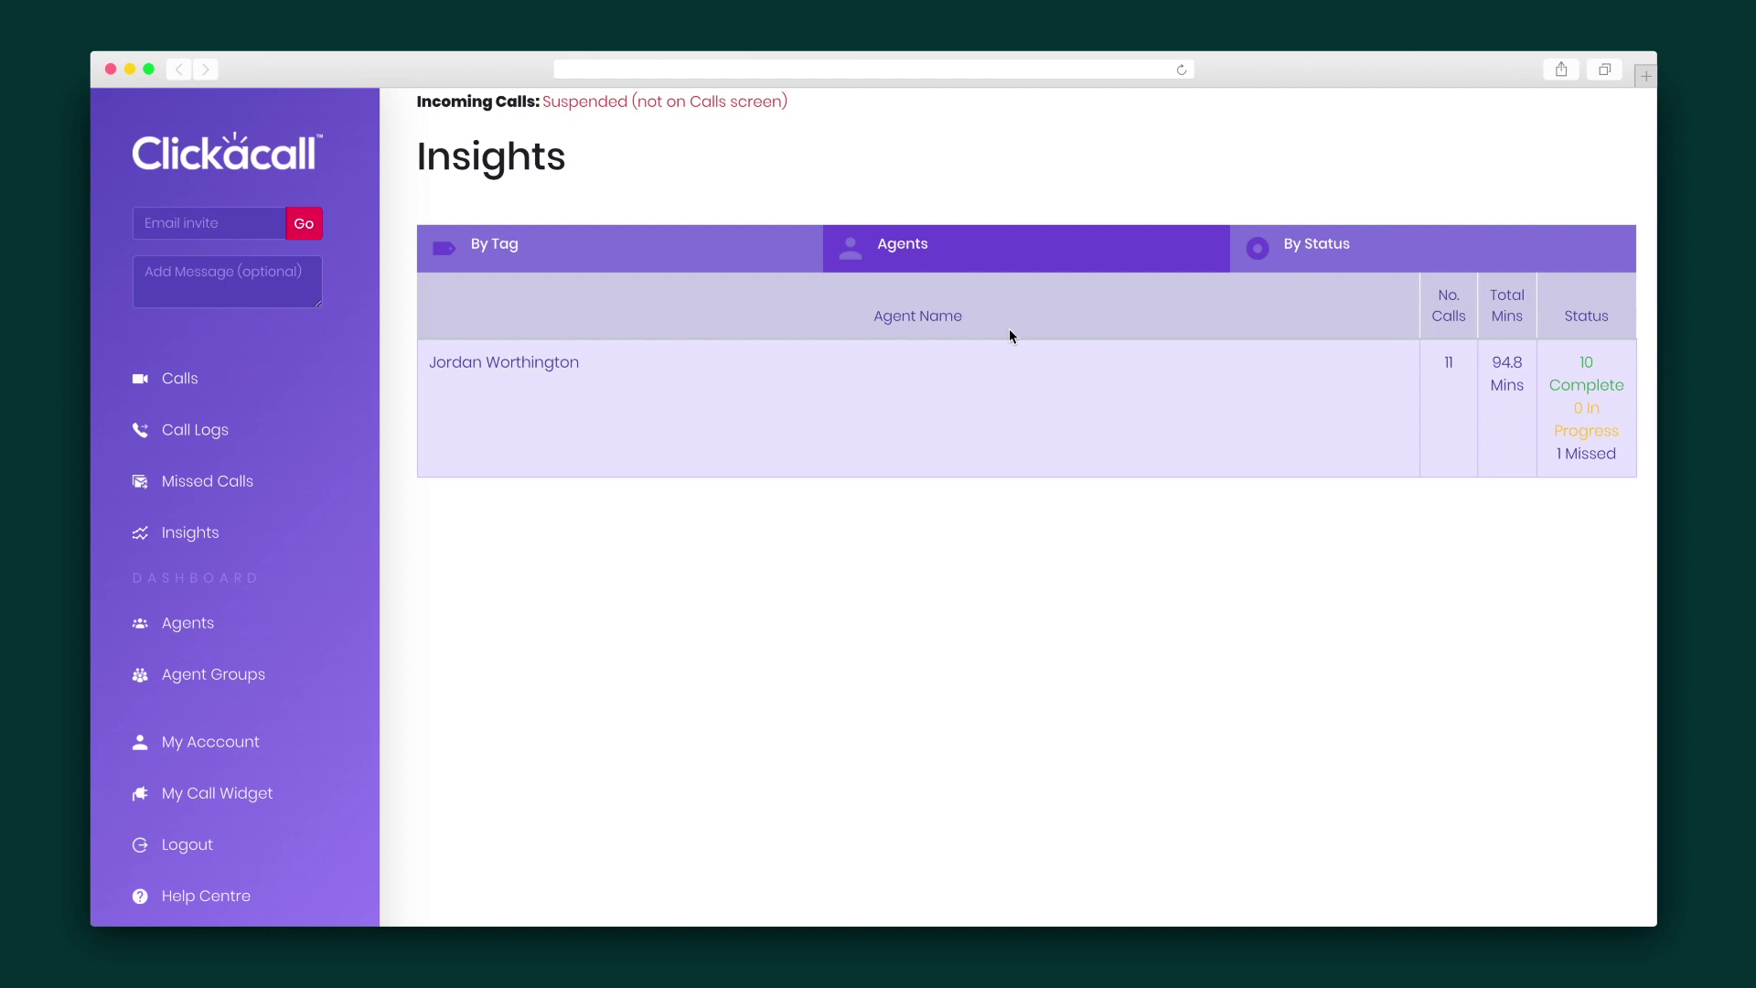
left_click(1435, 369)
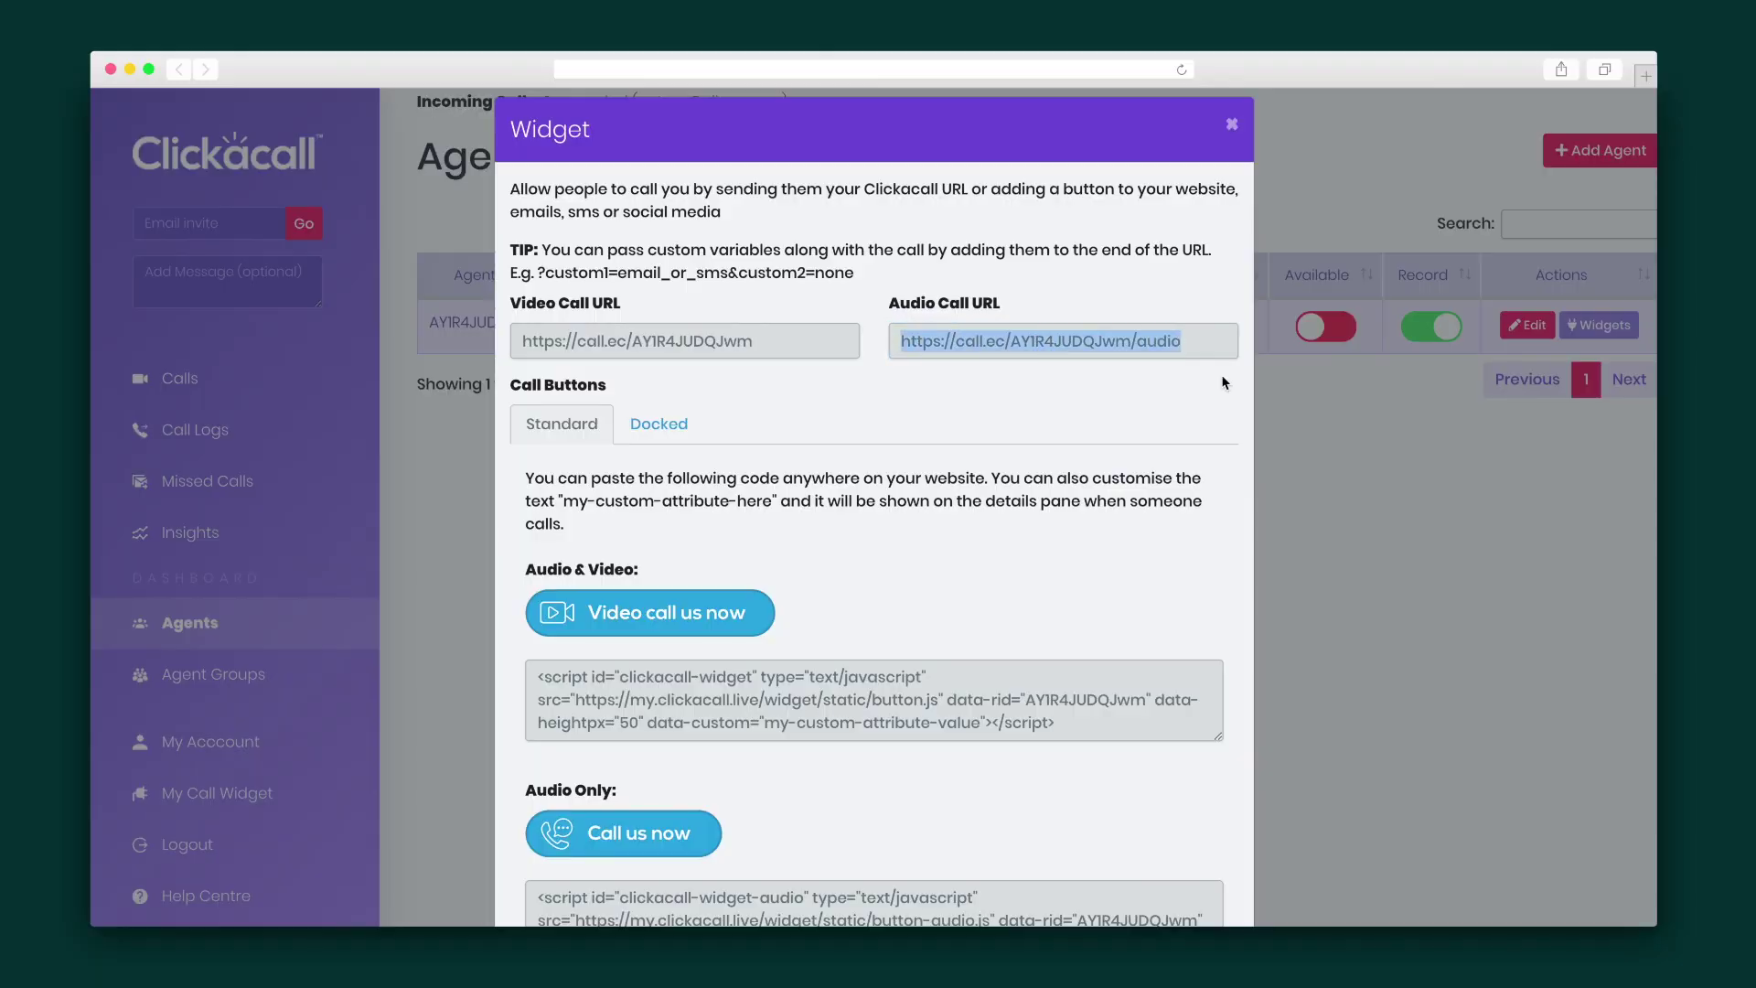
Scroll through the agent's widget URLs and embed code, then return to the agent groups list
scroll(883, 467, "down", 2)
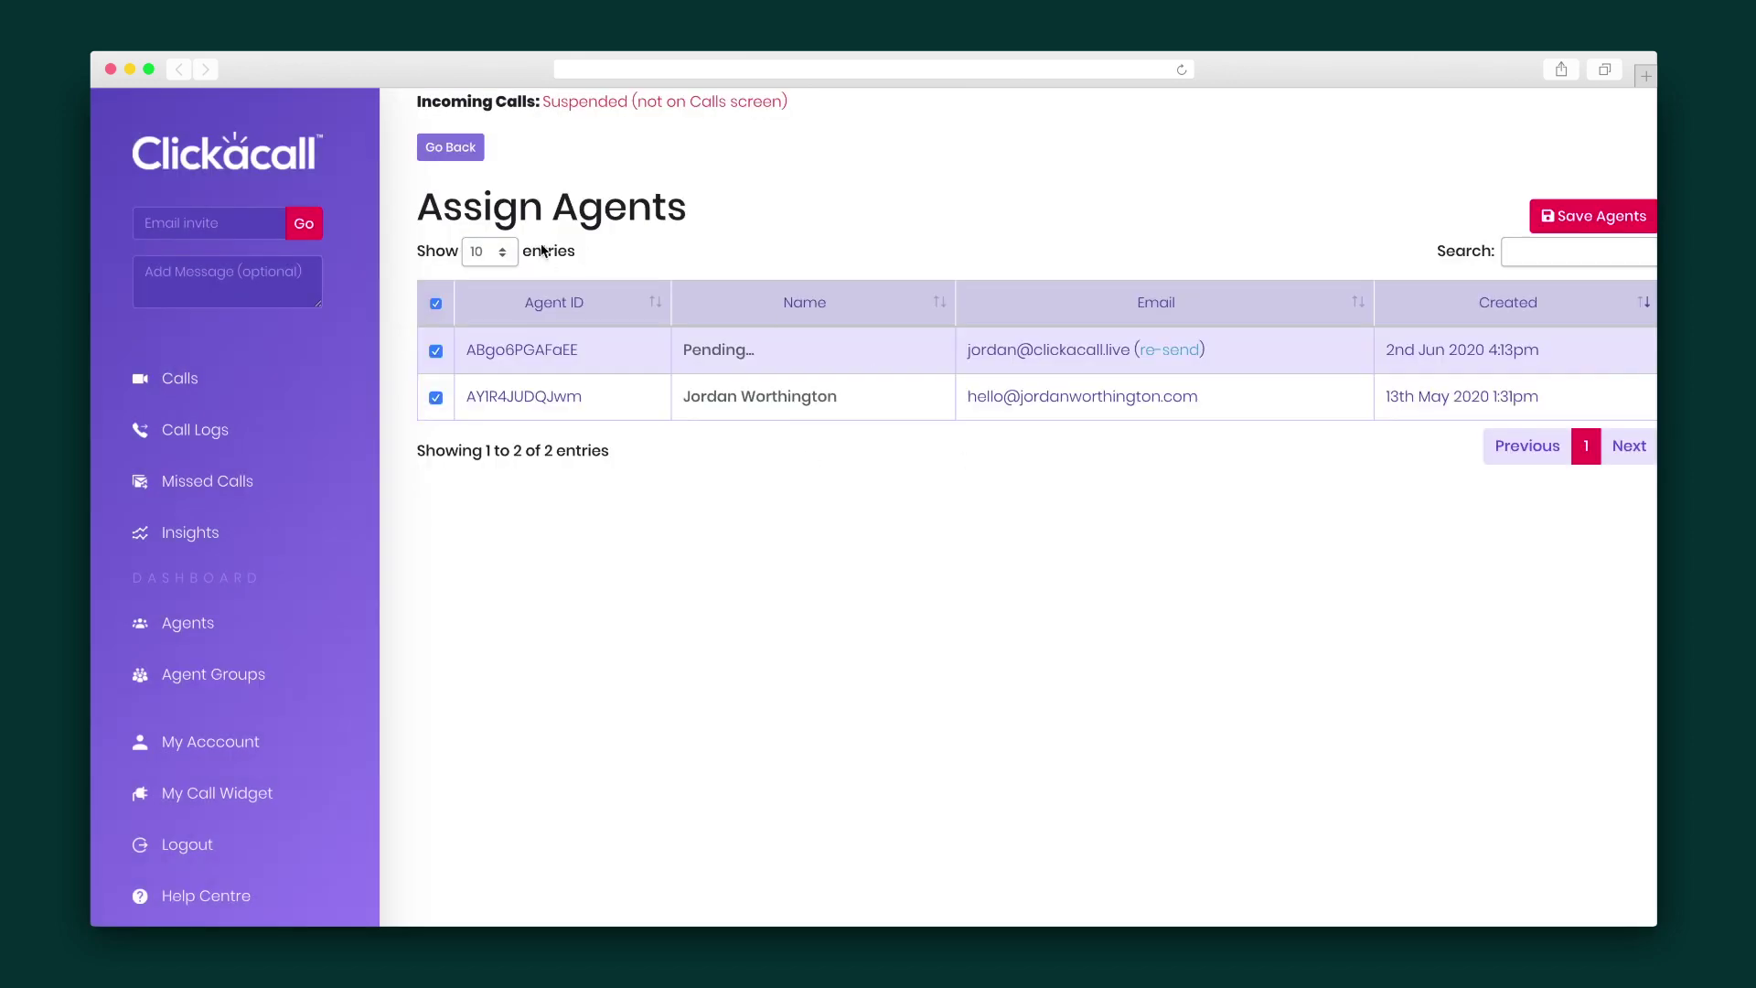
left_click(462, 157)
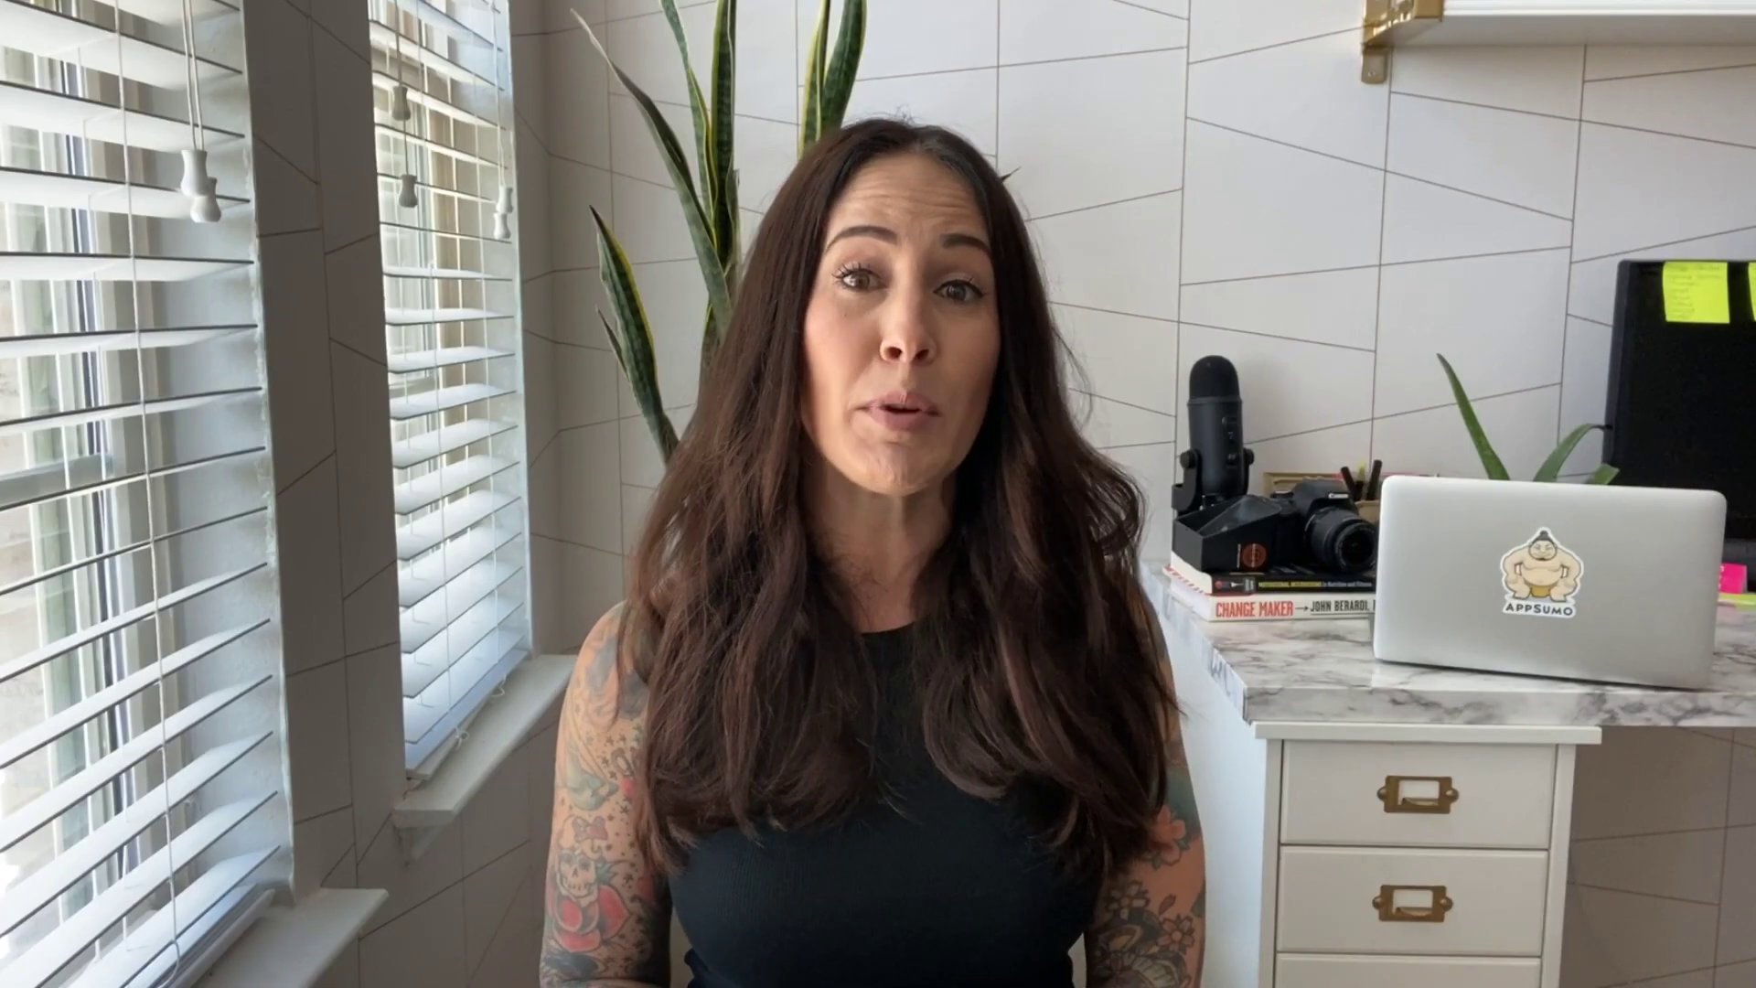